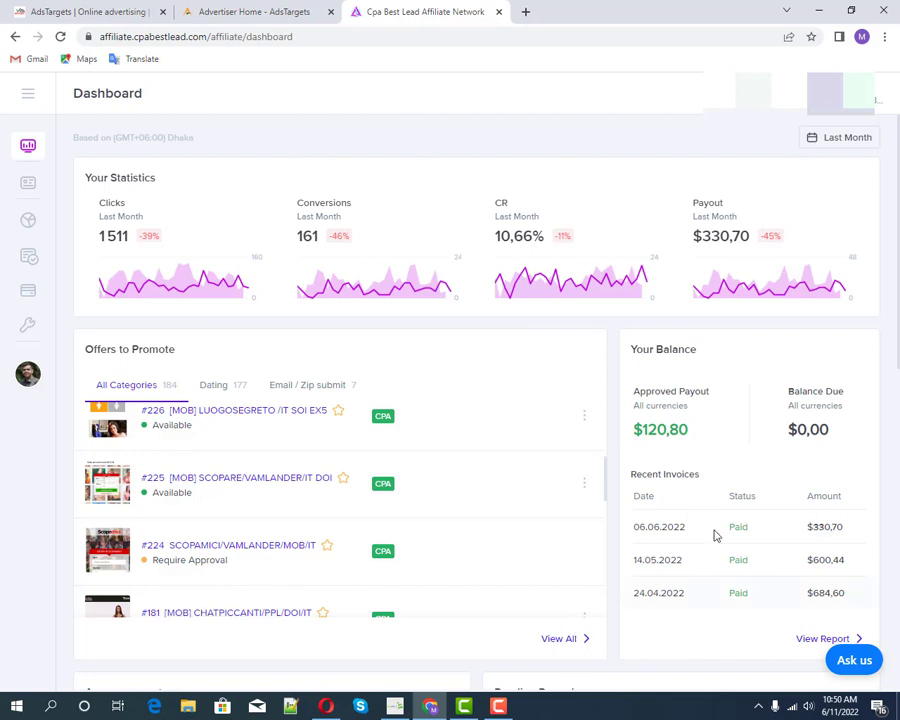
# Review the recent invoices in the balance section of the affiliate dashboard
pyautogui.scroll(-1, 808, 544)
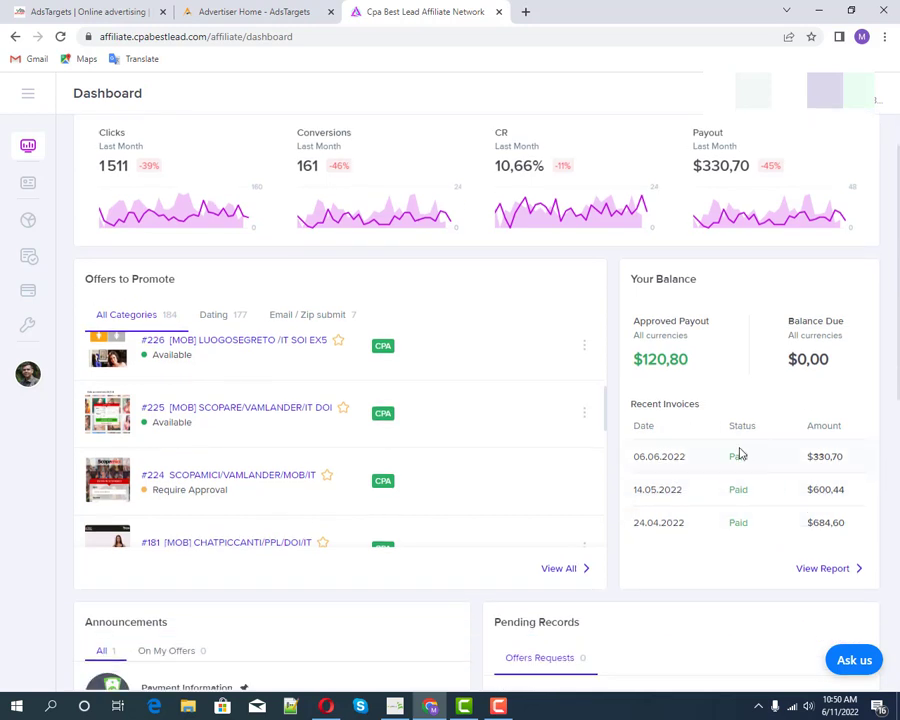
pyautogui.moveTo(649, 458); pyautogui.dragTo(732, 457)
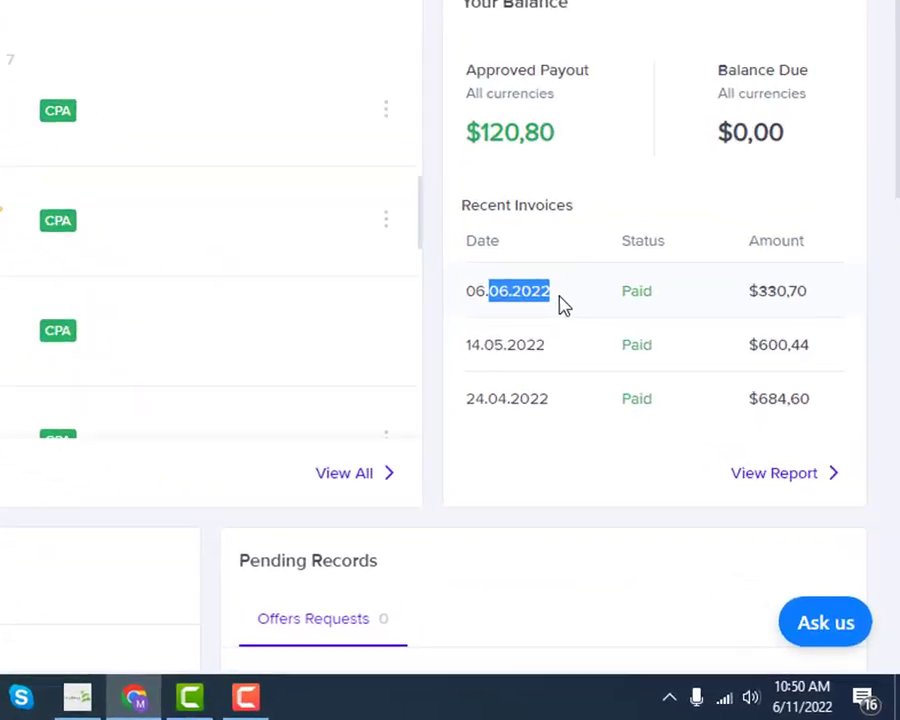
pyautogui.click(710, 449)
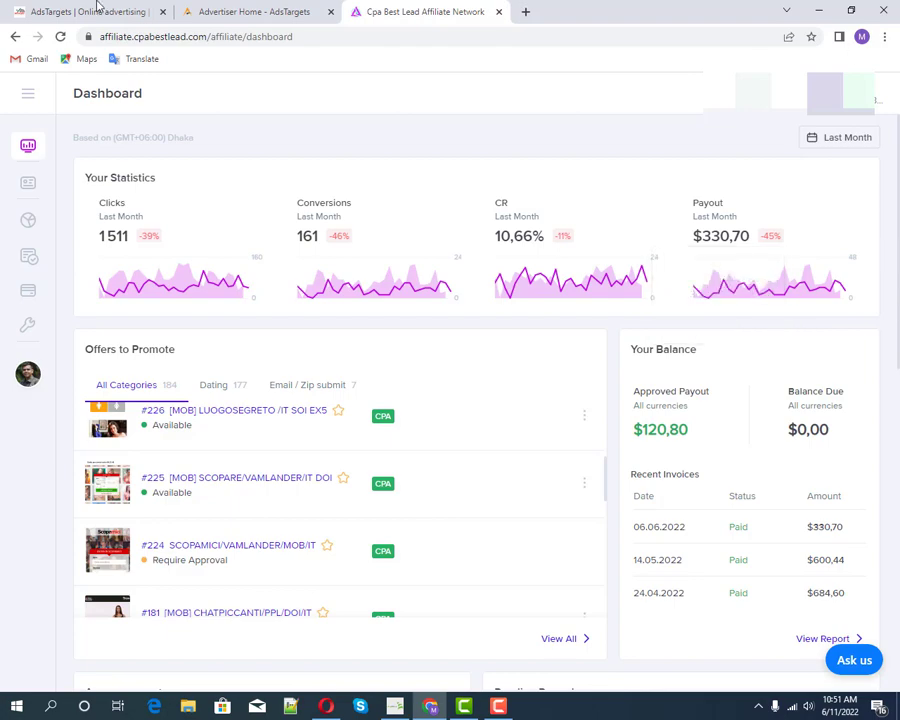
# Switch to the AdsTargets home page and review its introduction and the user, campaign and advertiser statistics
pyautogui.click(125, 10)
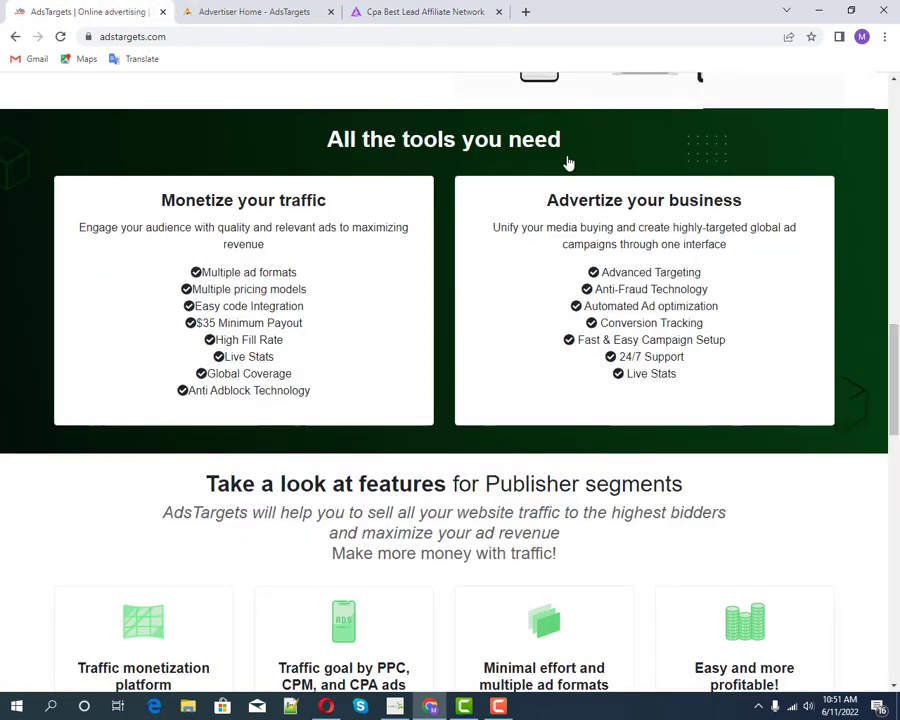
pyautogui.scroll(7, 612, 280)
pyautogui.scroll(5, 630, 300)
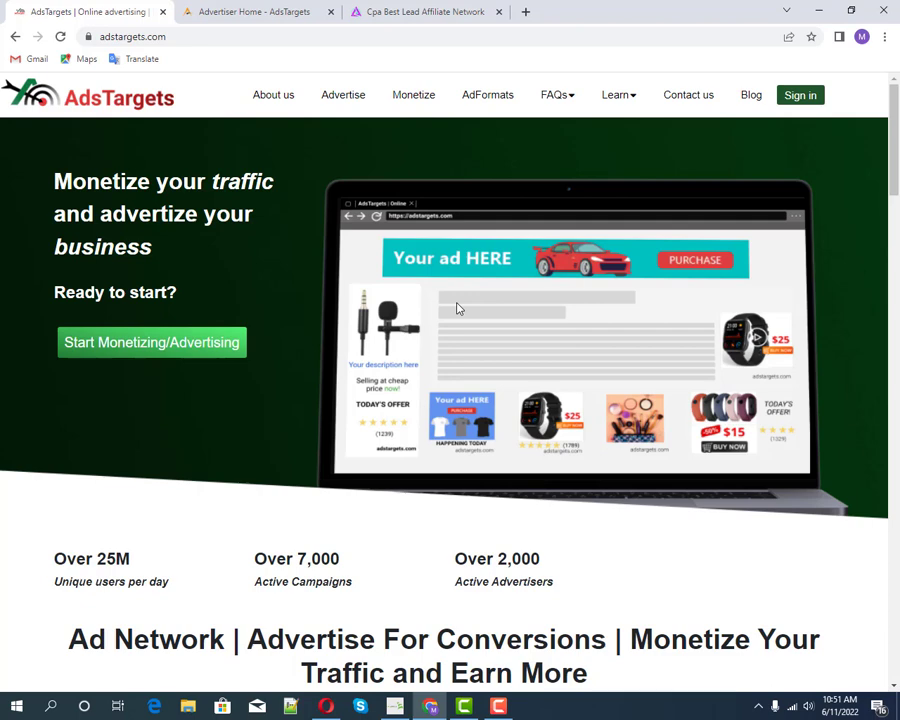
pyautogui.scroll(-1, 565, 312)
pyautogui.scroll(1, 565, 316)
pyautogui.scroll(-2, 560, 240)
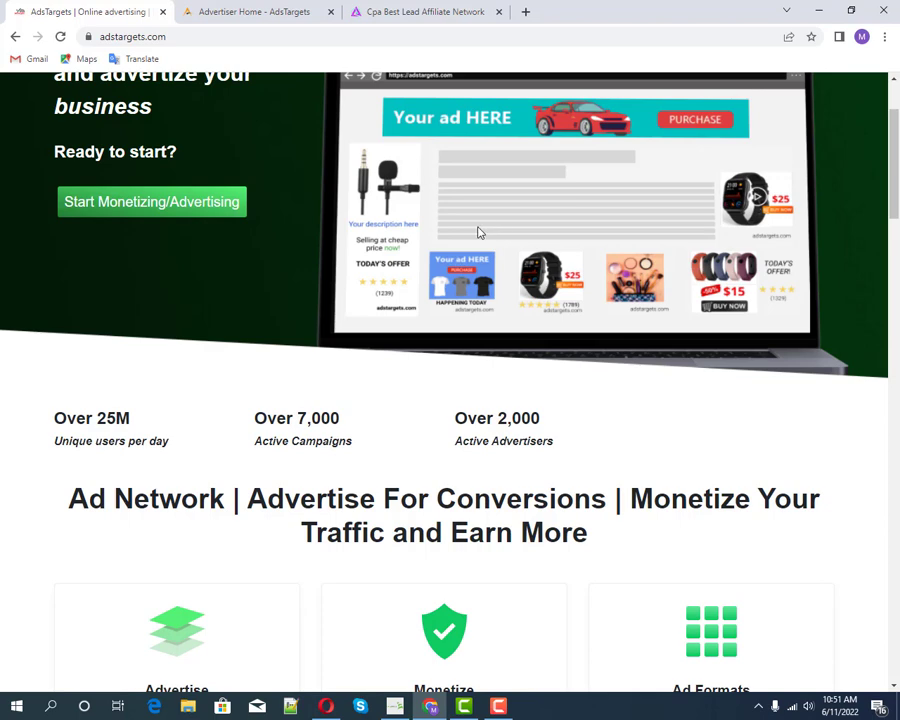
pyautogui.scroll(1, 465, 250)
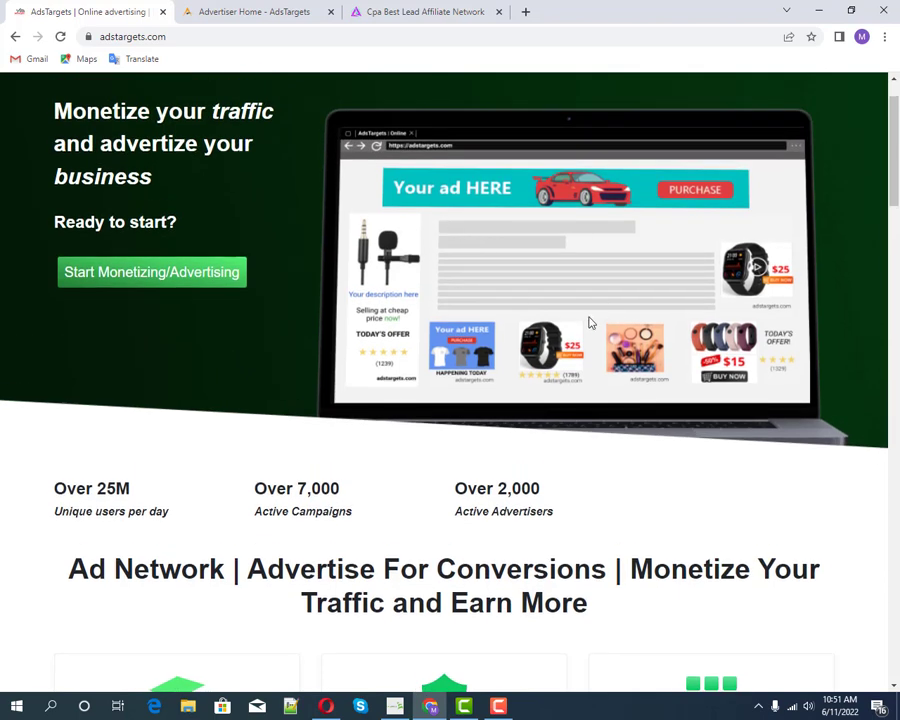
pyautogui.scroll(-2, 592, 340)
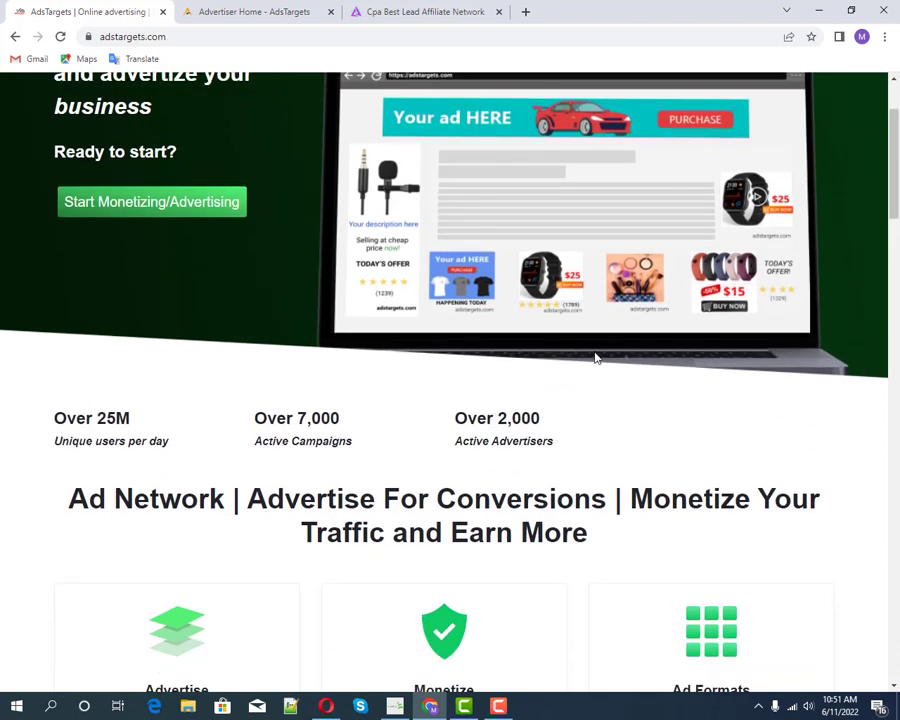
pyautogui.scroll(-1, 658, 299)
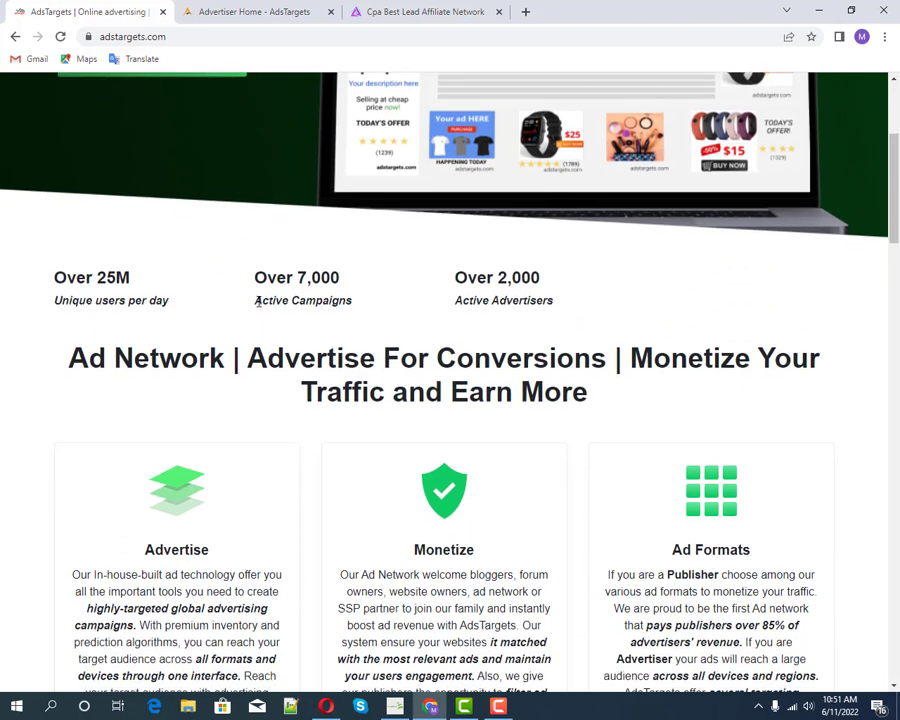
pyautogui.moveTo(255, 300); pyautogui.dragTo(352, 300)
pyautogui.click(366, 304)
pyautogui.scroll(-1, 438, 324)
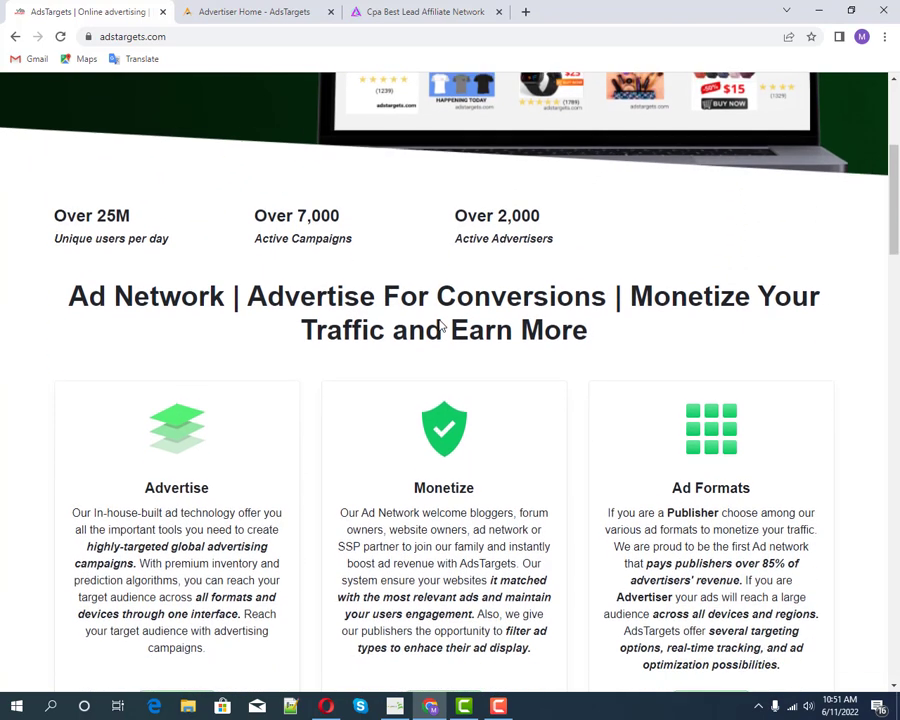
# Read the Advertise, Monetize and Ad Formats sections of the home page, including the mobile ads preview
pyautogui.scroll(-3, 490, 257)
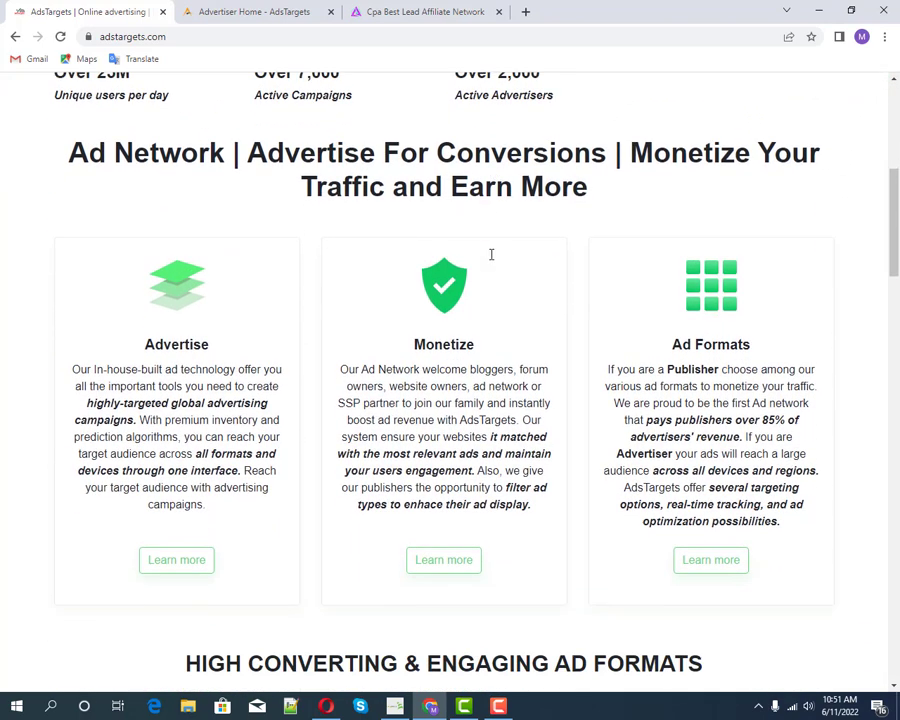
pyautogui.scroll(-6, 491, 262)
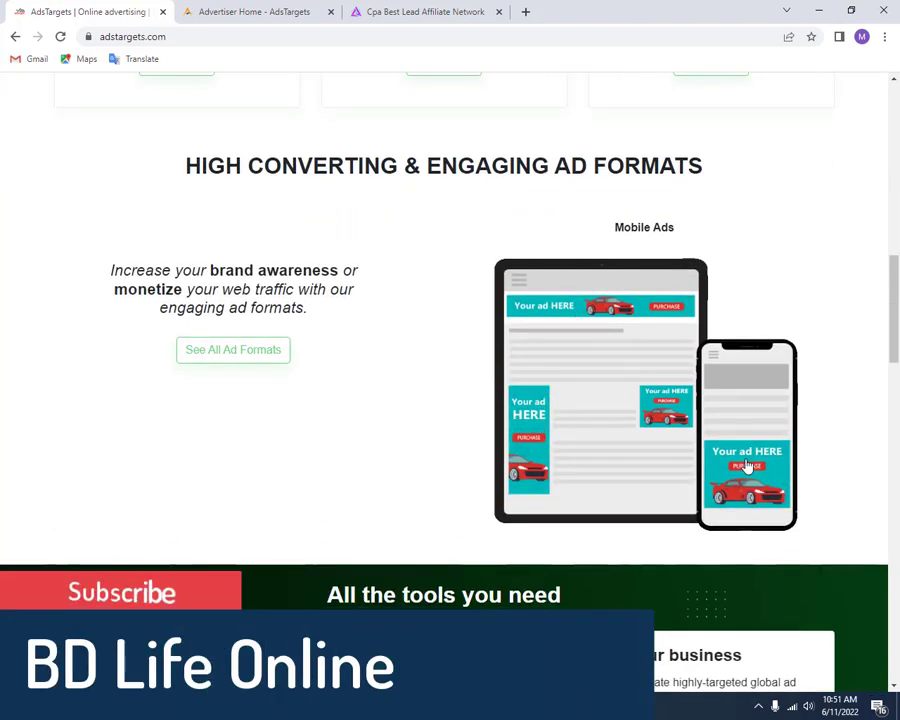
pyautogui.scroll(-1, 749, 376)
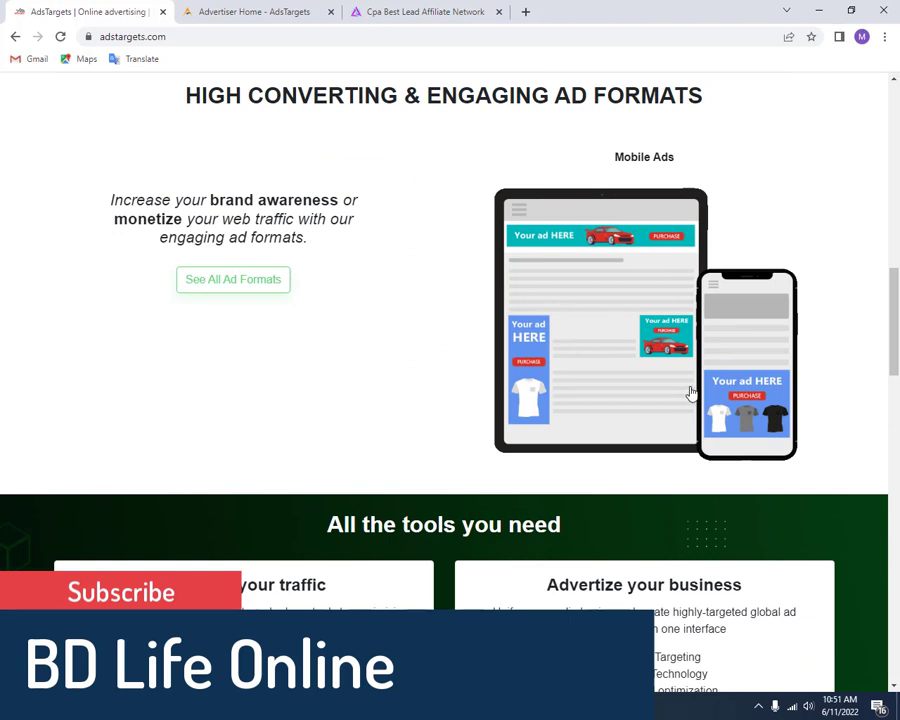
pyautogui.scroll(-1, 700, 405)
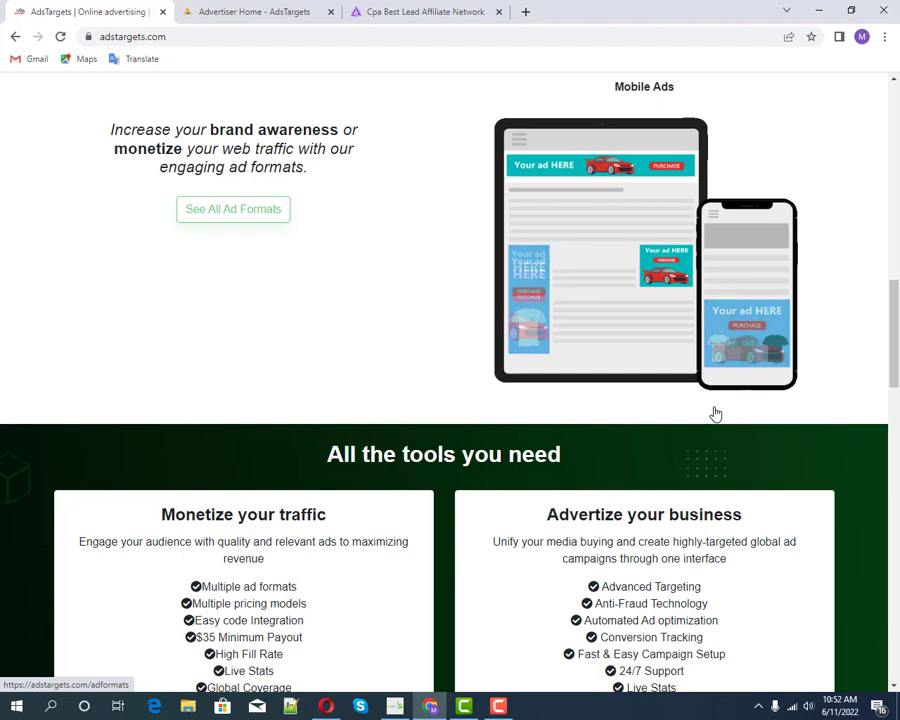
pyautogui.scroll(-1, 710, 435)
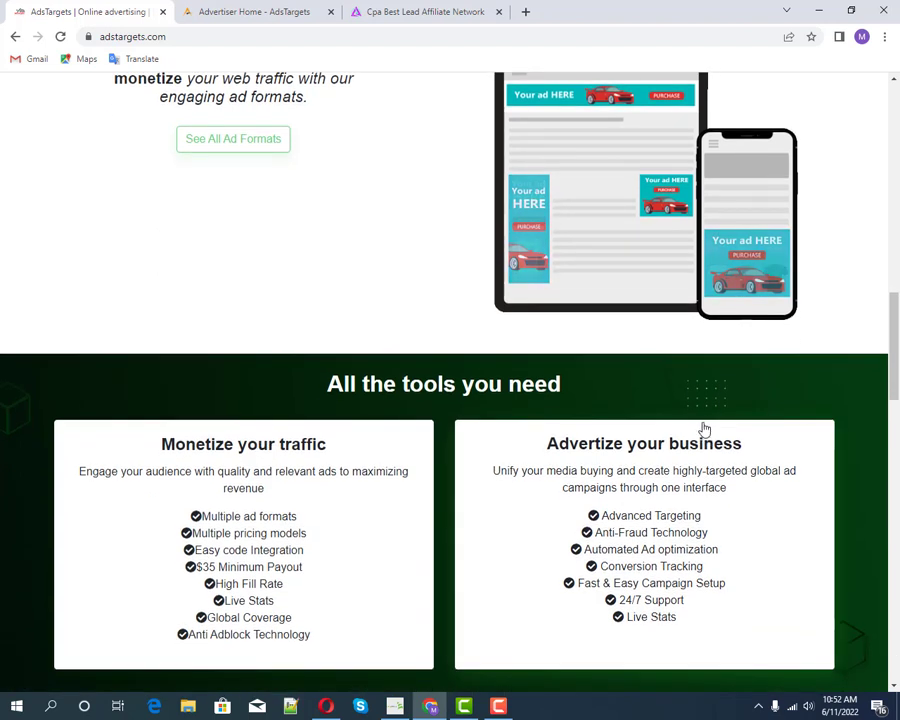
pyautogui.scroll(2, 681, 394)
pyautogui.scroll(15, 681, 394)
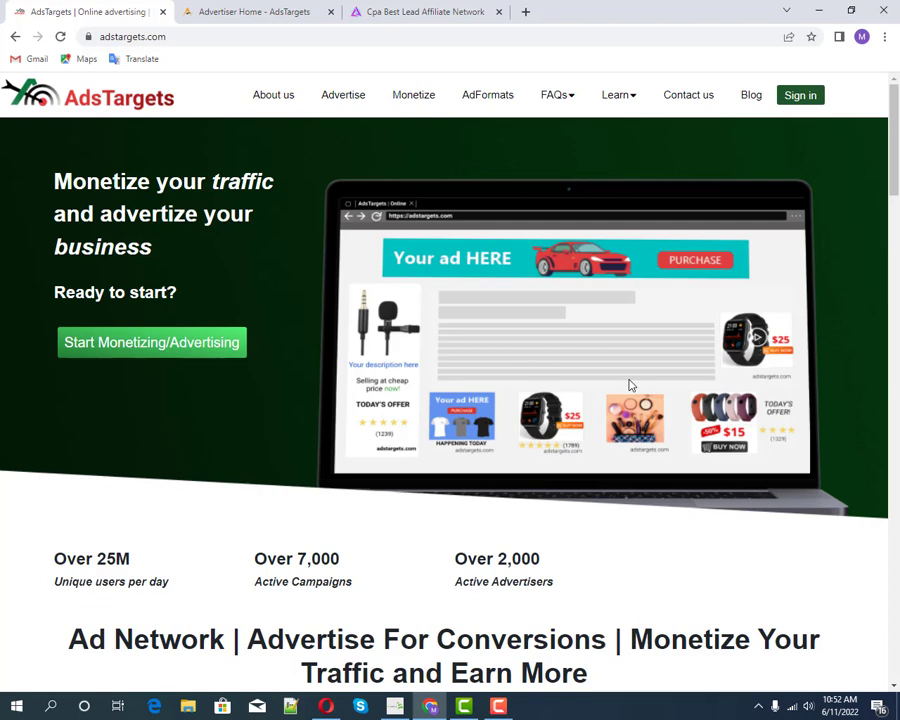
# Examine the advertiser and publisher tools, the feature sections and the accepted payment methods in the home page footer
pyautogui.scroll(-9, 669, 368)
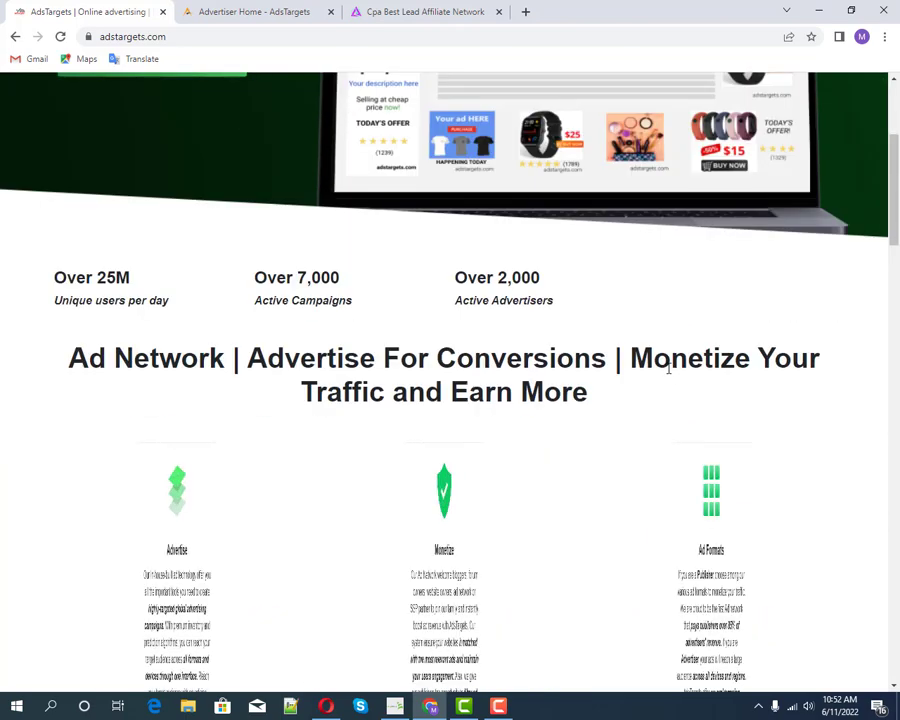
pyautogui.scroll(-3, 669, 374)
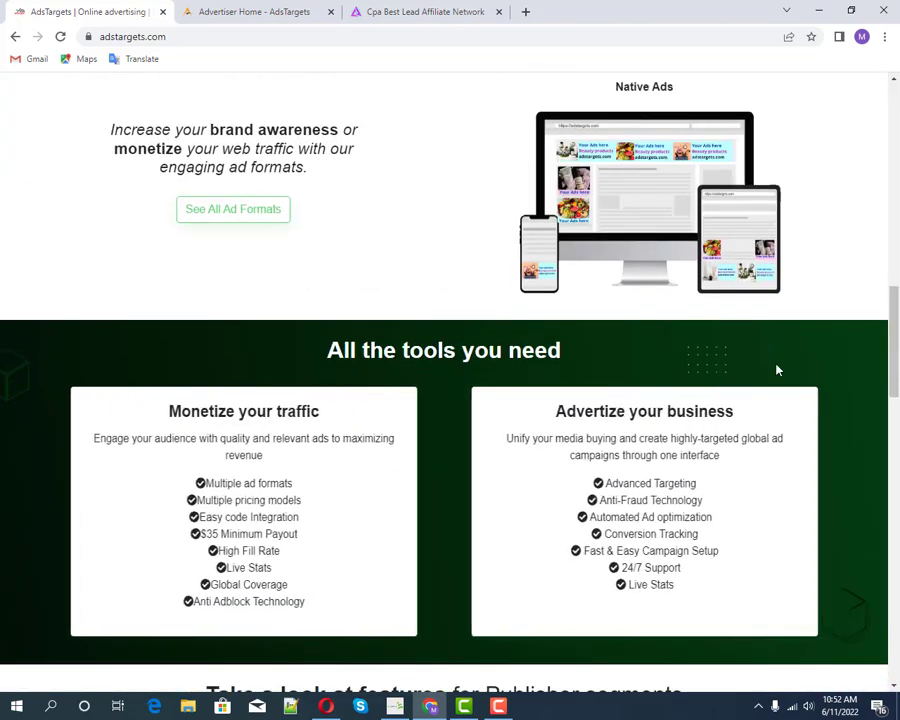
pyautogui.scroll(-2, 772, 368)
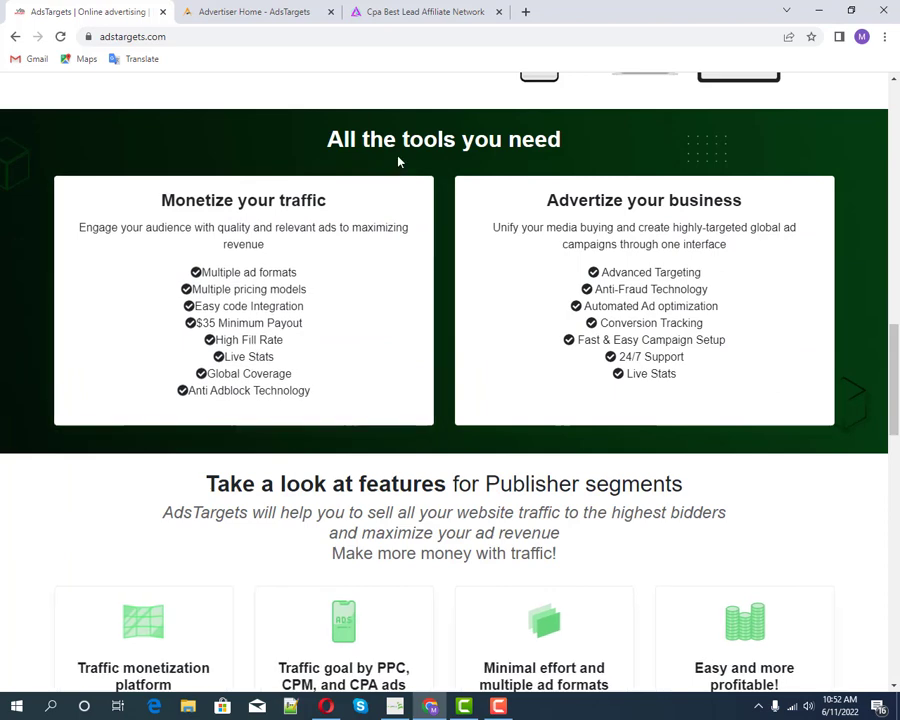
pyautogui.moveTo(384, 143); pyautogui.dragTo(568, 164)
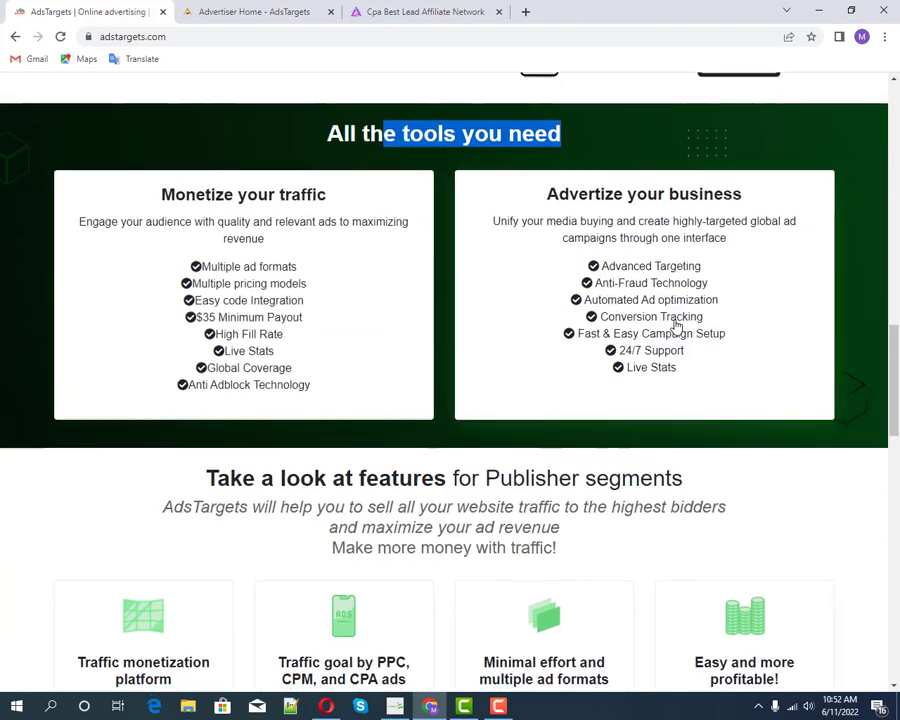
pyautogui.scroll(-2, 677, 321)
pyautogui.scroll(1, 647, 273)
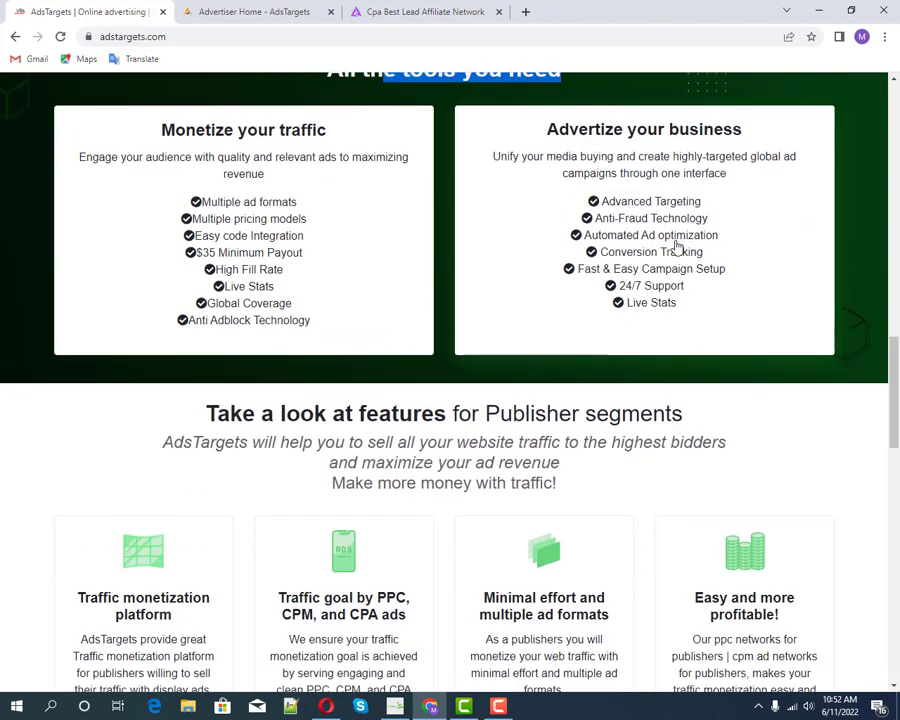
pyautogui.scroll(-2, 678, 353)
pyautogui.scroll(-10, 678, 353)
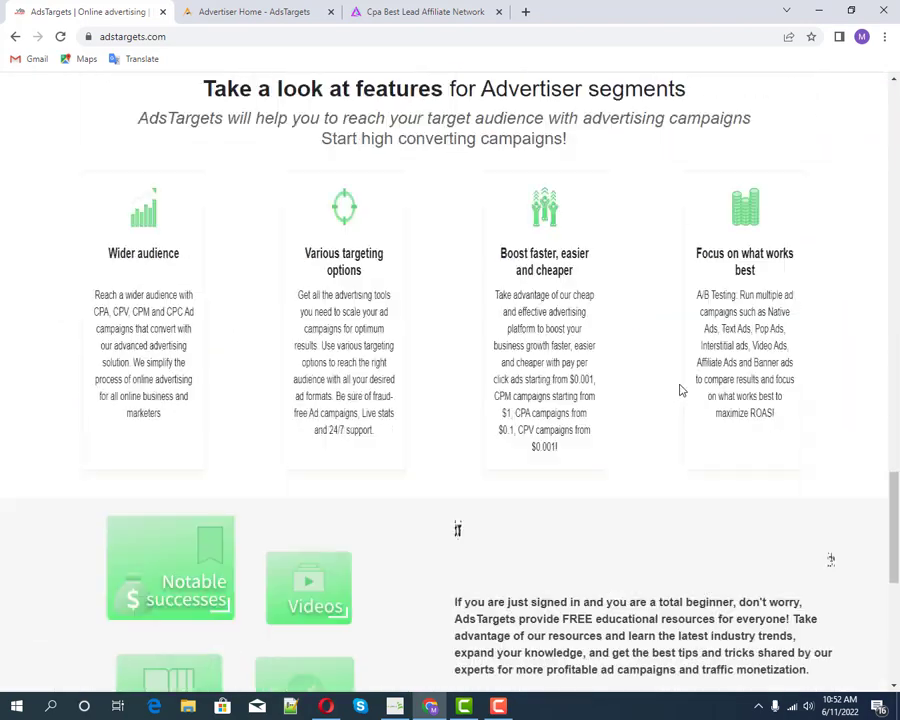
pyautogui.scroll(-1, 664, 436)
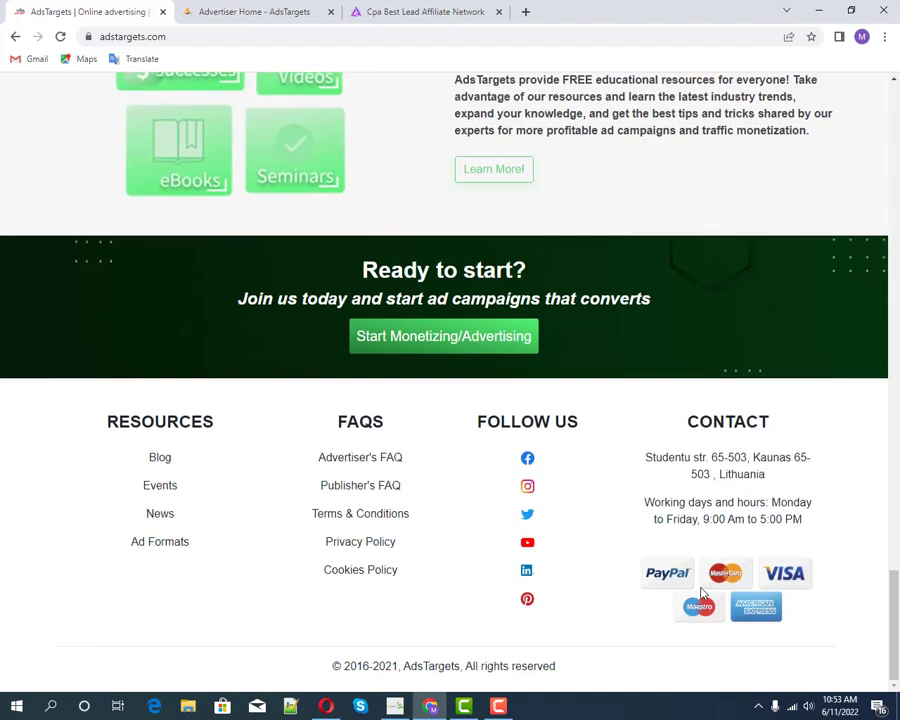
pyautogui.scroll(3, 680, 610)
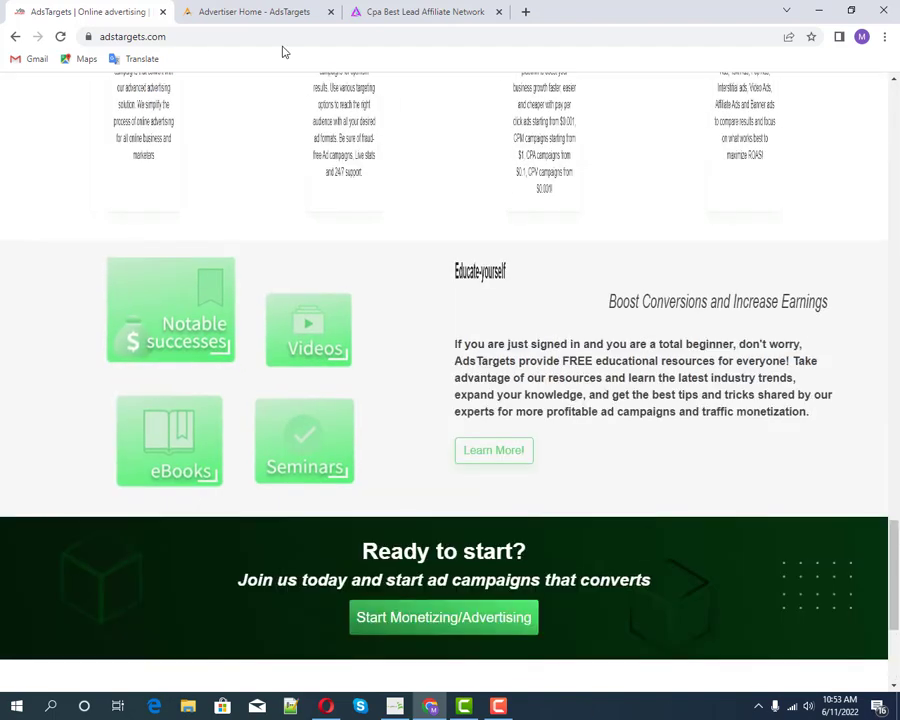
# Switch to the AdsTargets advertiser account and open its Add Fund page
pyautogui.click(237, 10)
pyautogui.scroll(10, 589, 431)
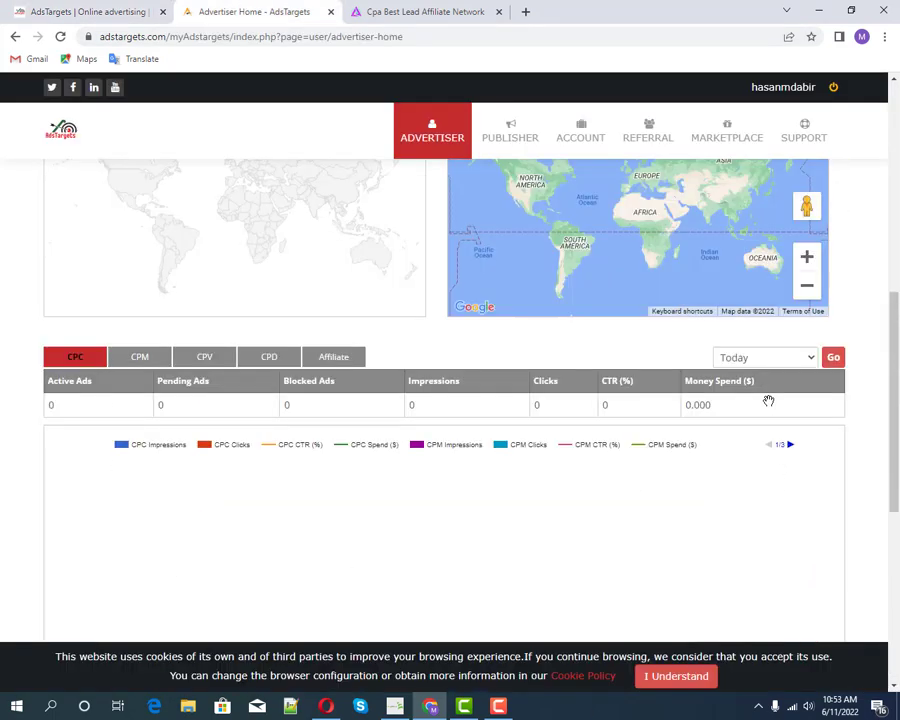
pyautogui.scroll(4, 805, 447)
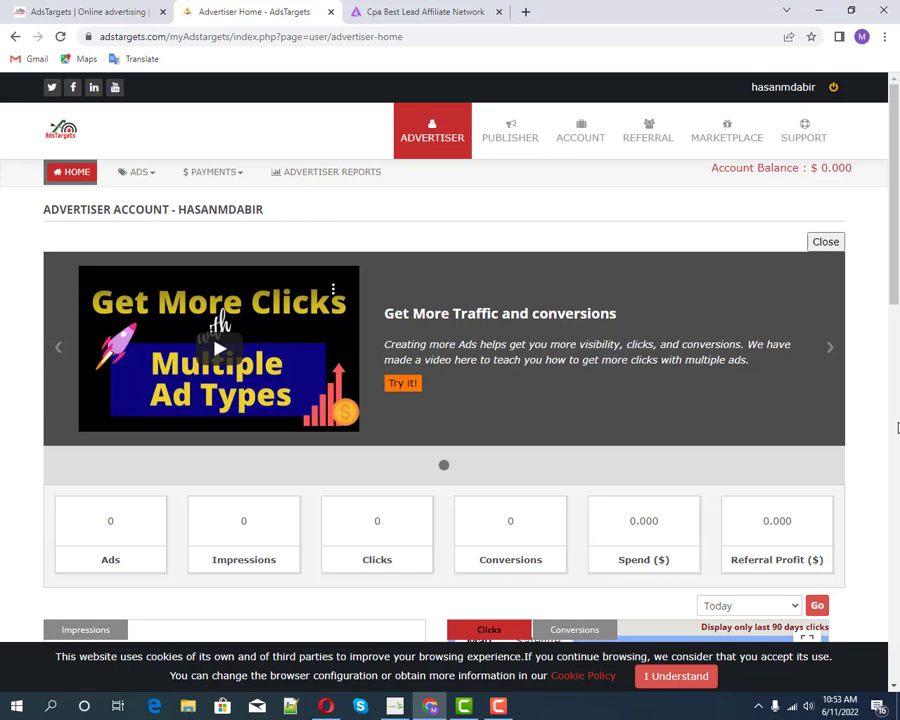
pyautogui.click(146, 175)
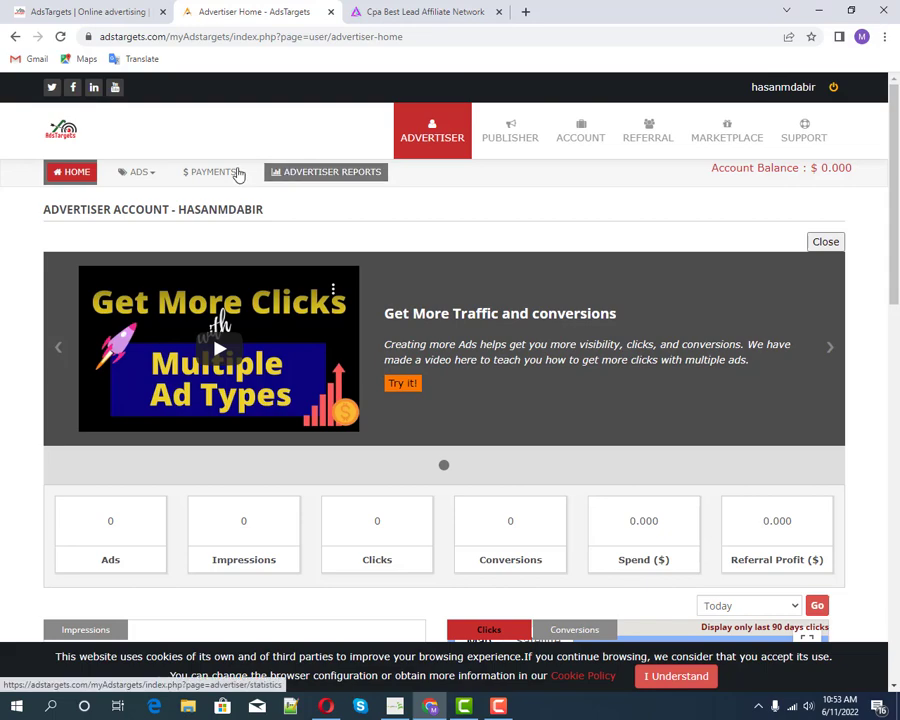
pyautogui.click(201, 172)
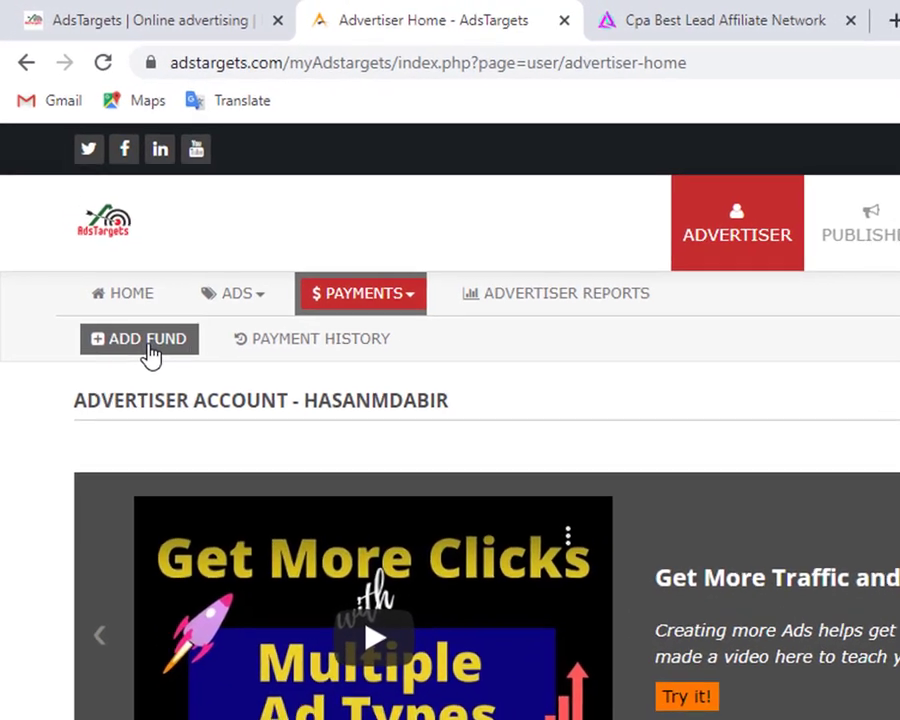
pyautogui.click(88, 206)
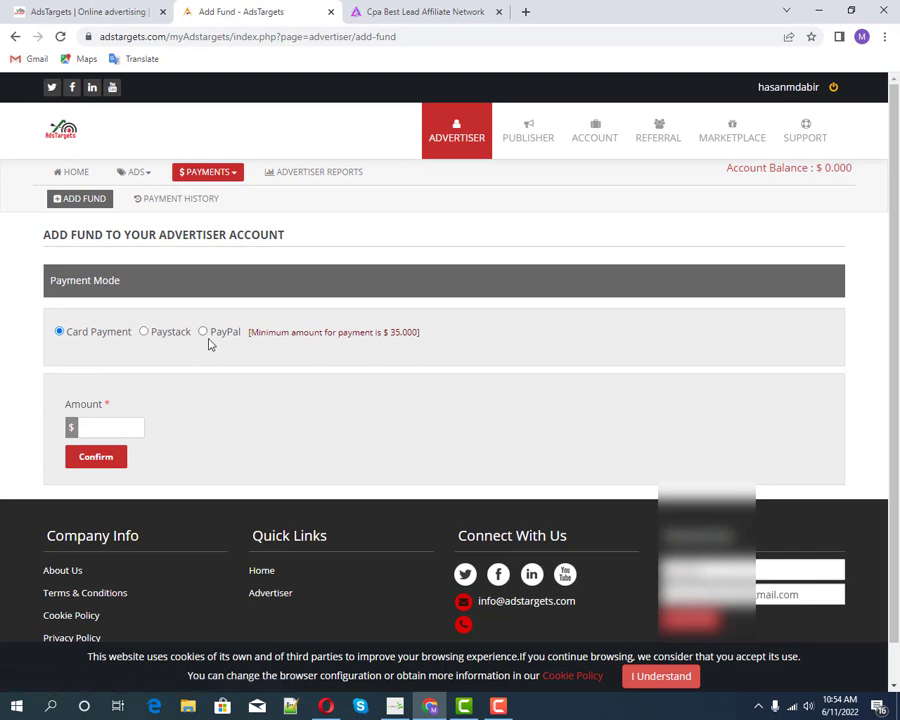
pyautogui.moveTo(371, 333); pyautogui.dragTo(432, 335)
pyautogui.click(408, 341)
pyautogui.write('35')
pyautogui.moveTo(114, 426); pyautogui.dragTo(46, 430)
pyautogui.press('BackSpace')
# Open the ad creation form and name the ad "new campaign", correcting the spelling of "campaign"
pyautogui.click(146, 174)
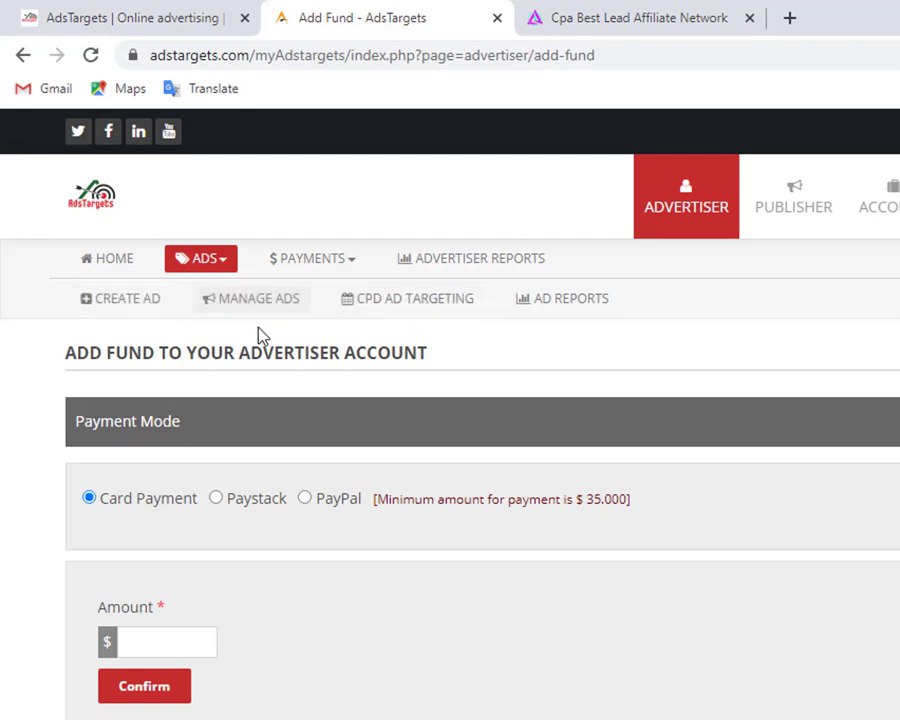
pyautogui.click(124, 312)
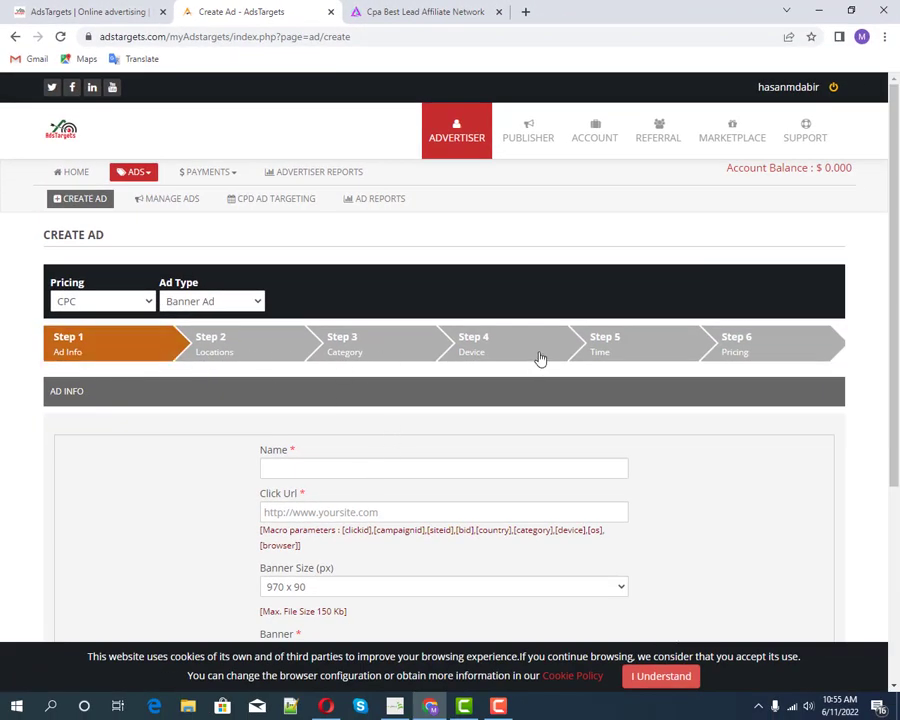
pyautogui.scroll(-1, 169, 376)
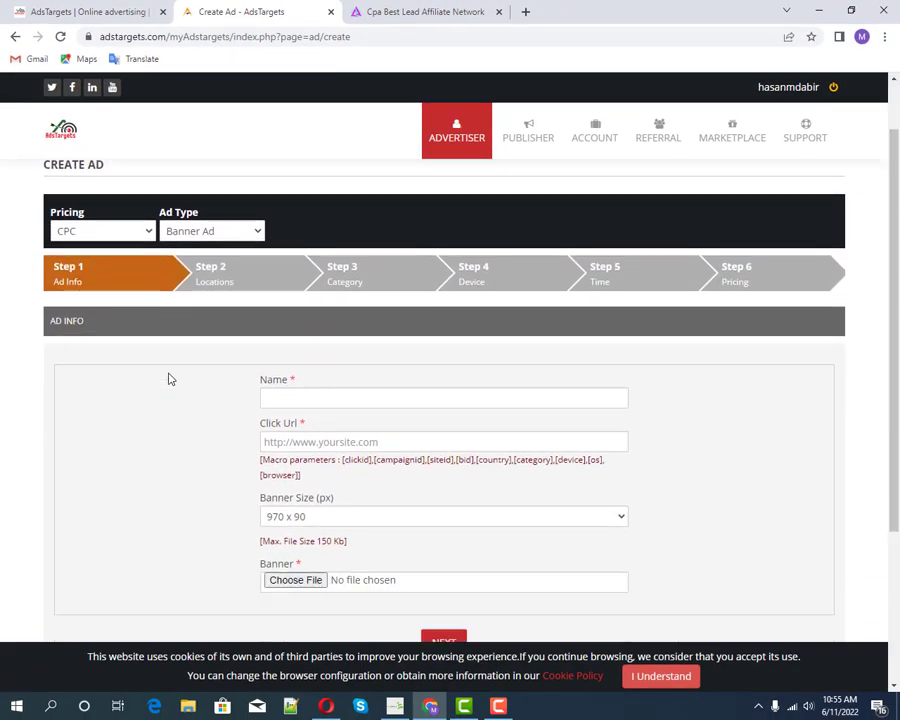
pyautogui.click(291, 398)
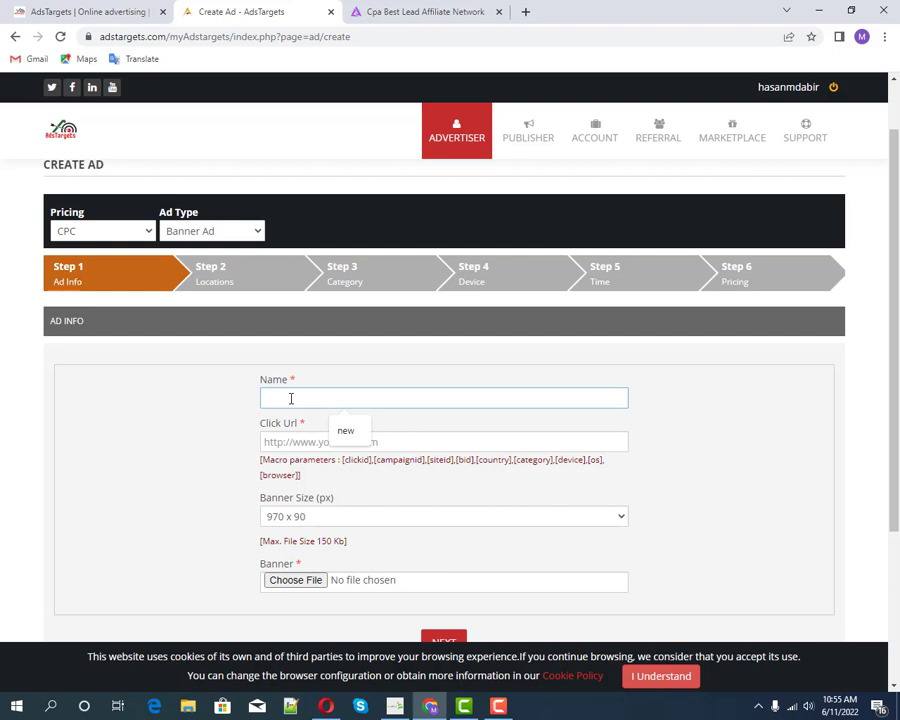
pyautogui.write('new campain')
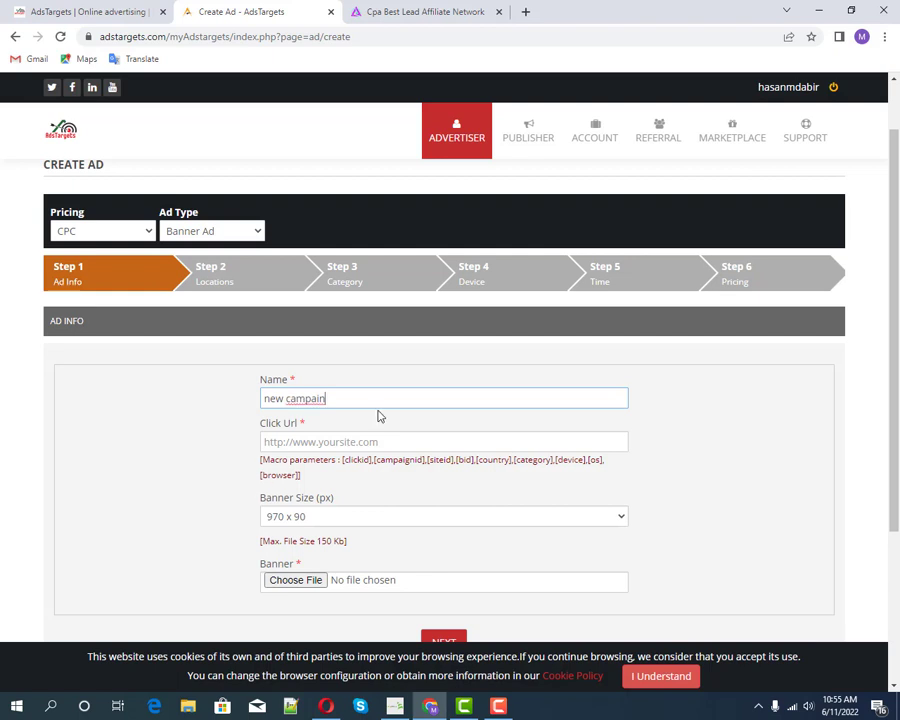
pyautogui.rightClick(314, 400)
pyautogui.click(340, 415)
pyautogui.click(323, 440)
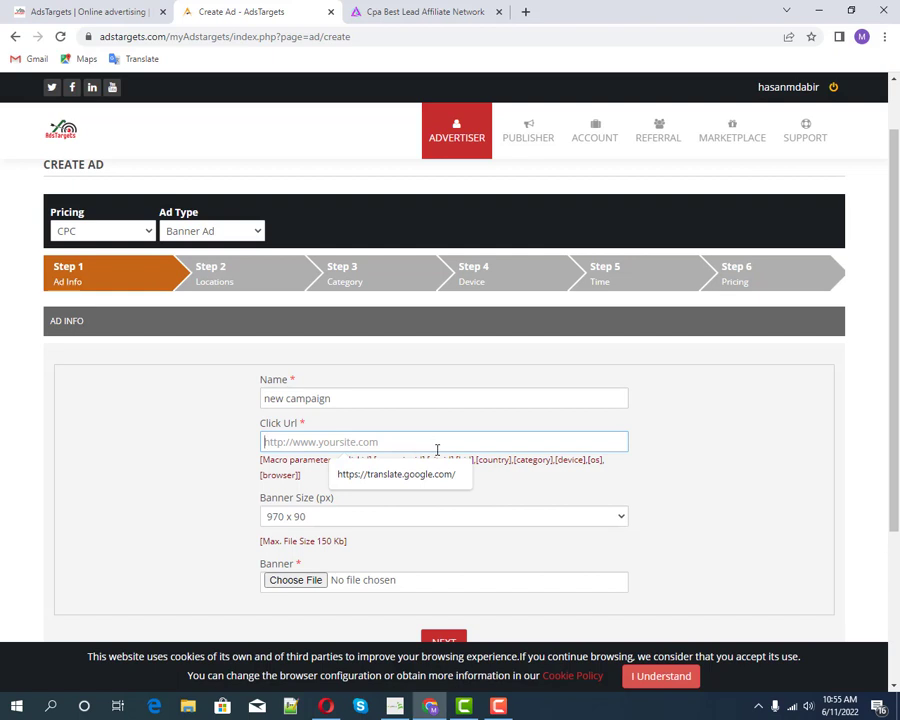
pyautogui.click(381, 34)
pyautogui.hotkey('ctrl', 'c')
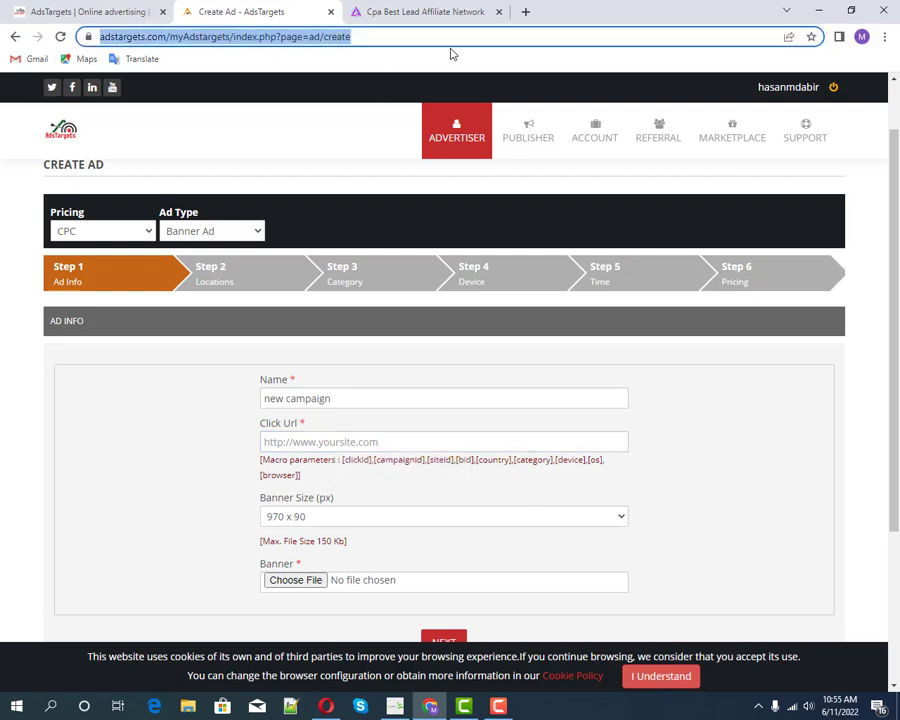
pyautogui.rightClick(289, 48)
pyautogui.press('Escape')
pyautogui.click(367, 441)
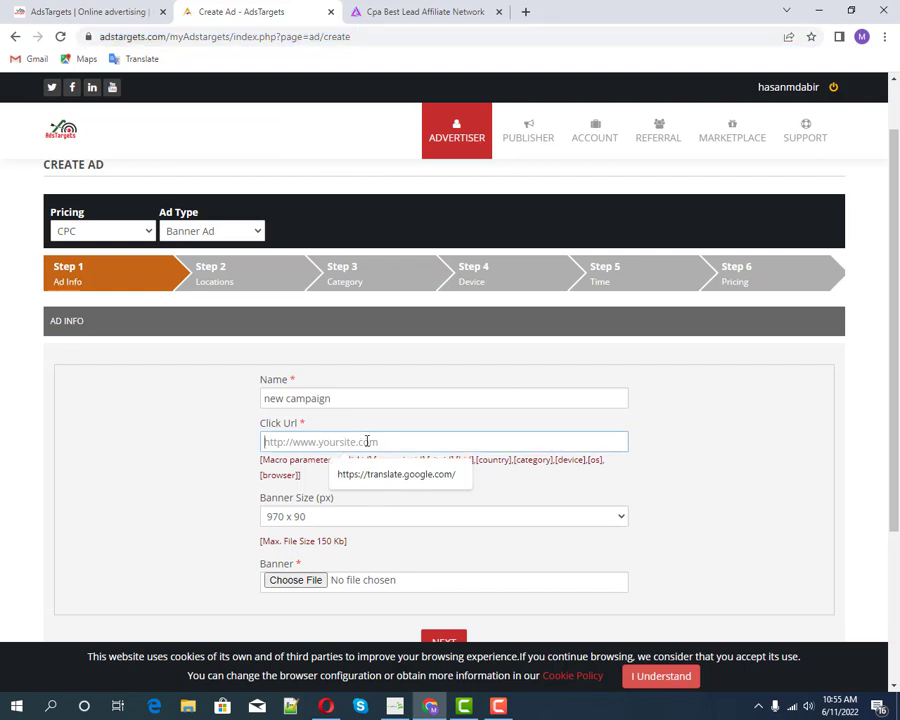
pyautogui.rightClick(367, 441)
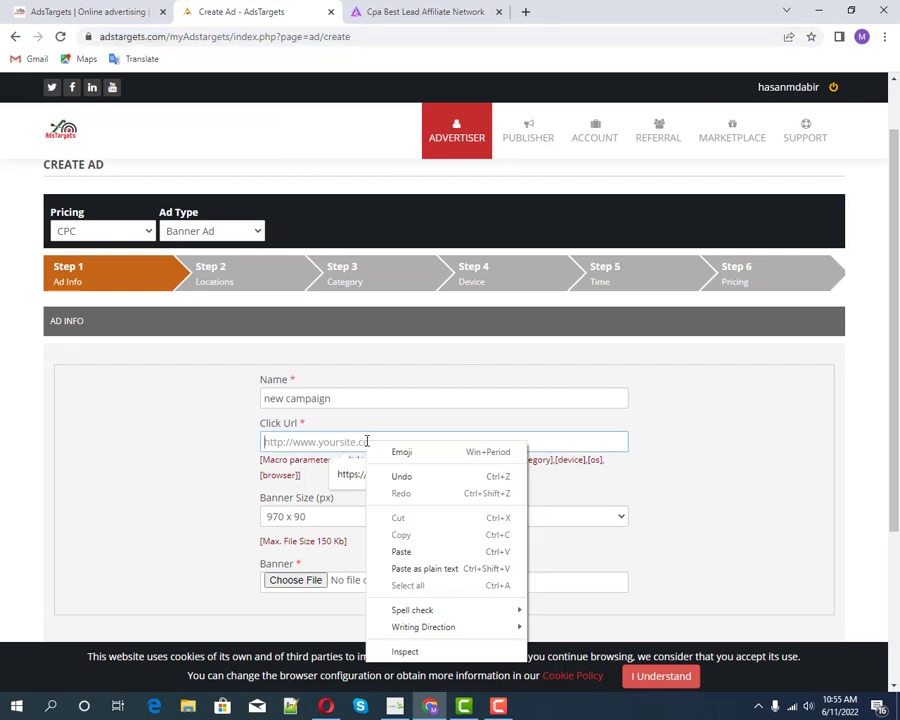
pyautogui.click(400, 549)
pyautogui.click(716, 449)
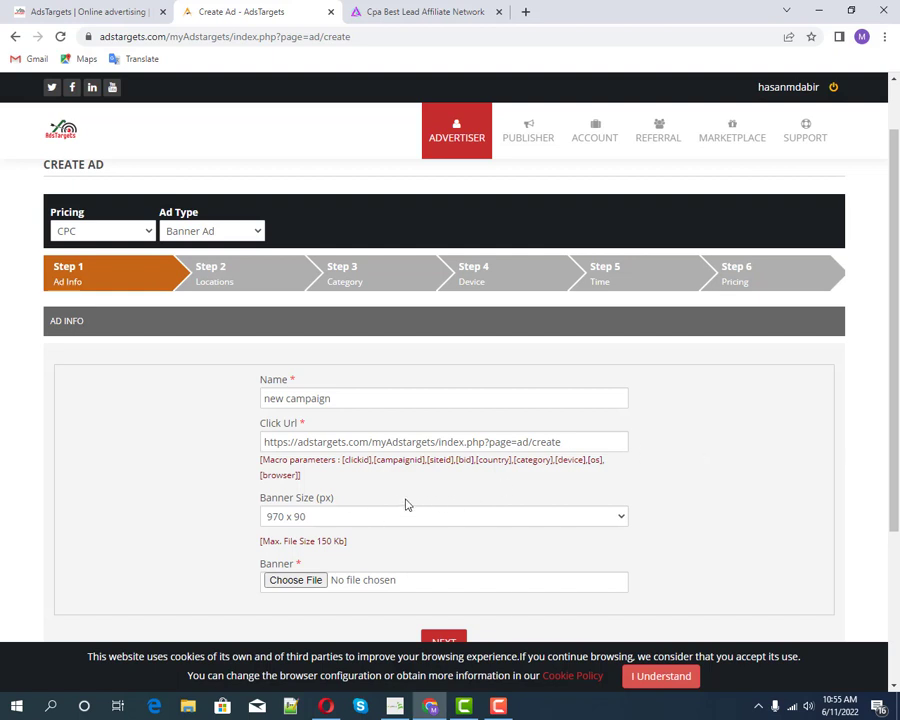
# Examine the available banner sizes and the maximum file size allowed for the banner
pyautogui.scroll(-1, 405, 502)
pyautogui.scroll(-1, 405, 502)
pyautogui.moveTo(347, 398); pyautogui.dragTo(326, 357)
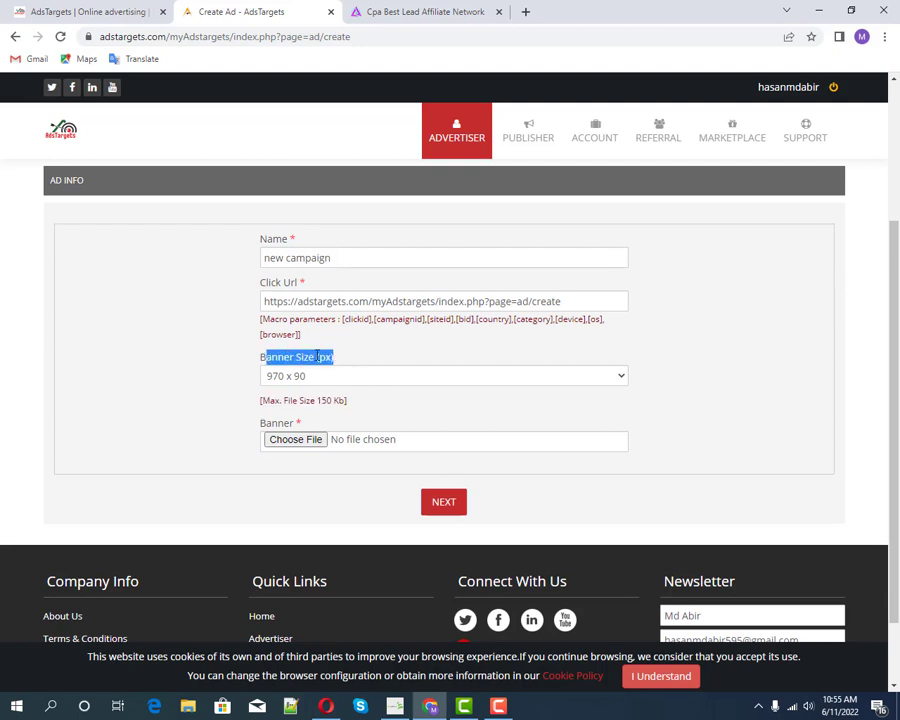
pyautogui.click(320, 358)
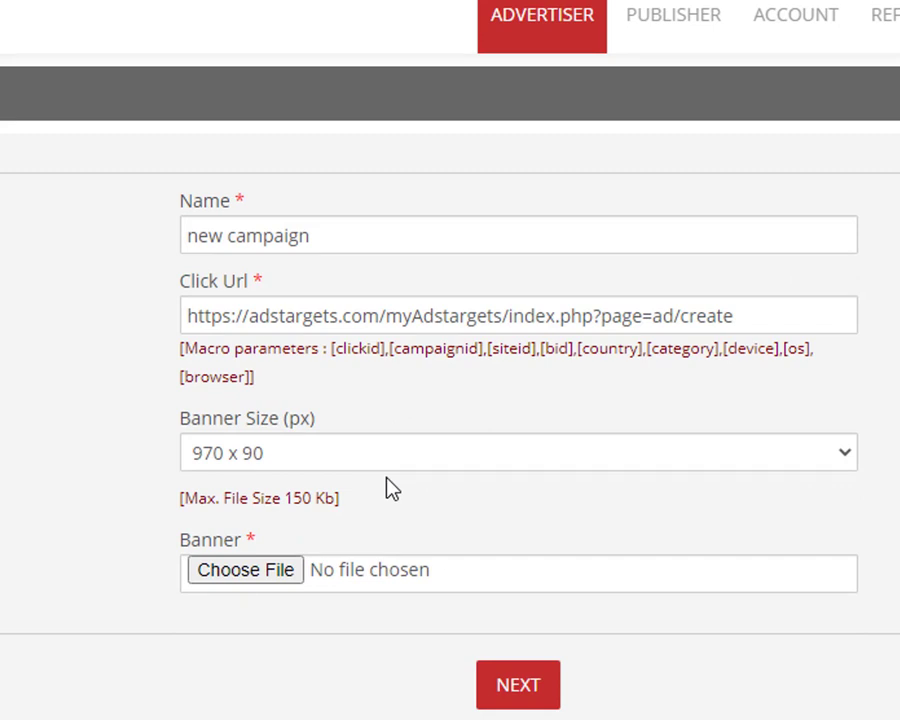
pyautogui.click(230, 462)
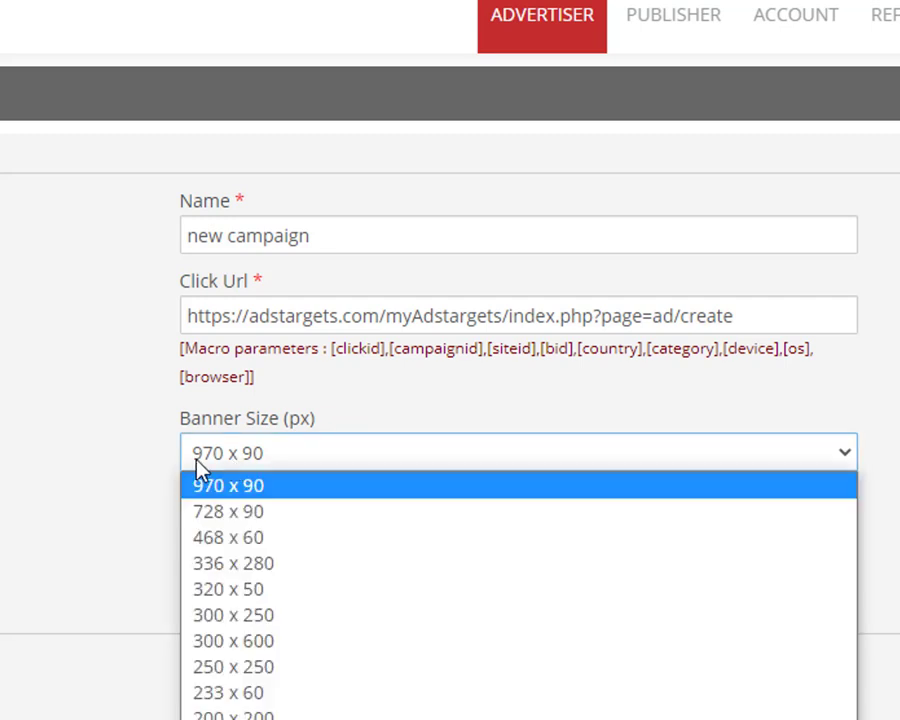
pyautogui.click(145, 458)
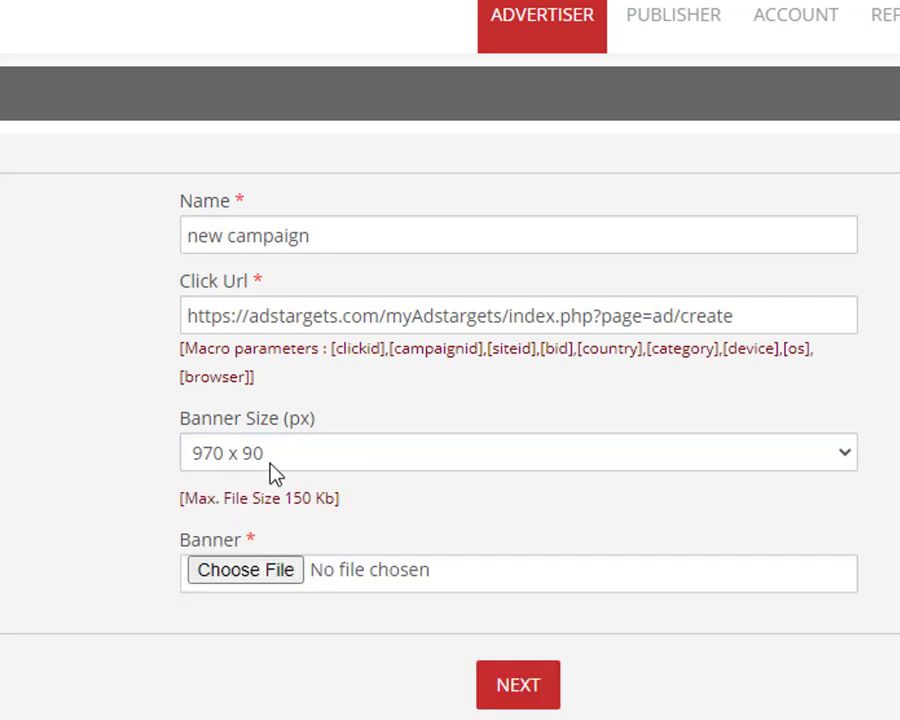
pyautogui.moveTo(219, 501); pyautogui.dragTo(315, 498)
pyautogui.click(320, 498)
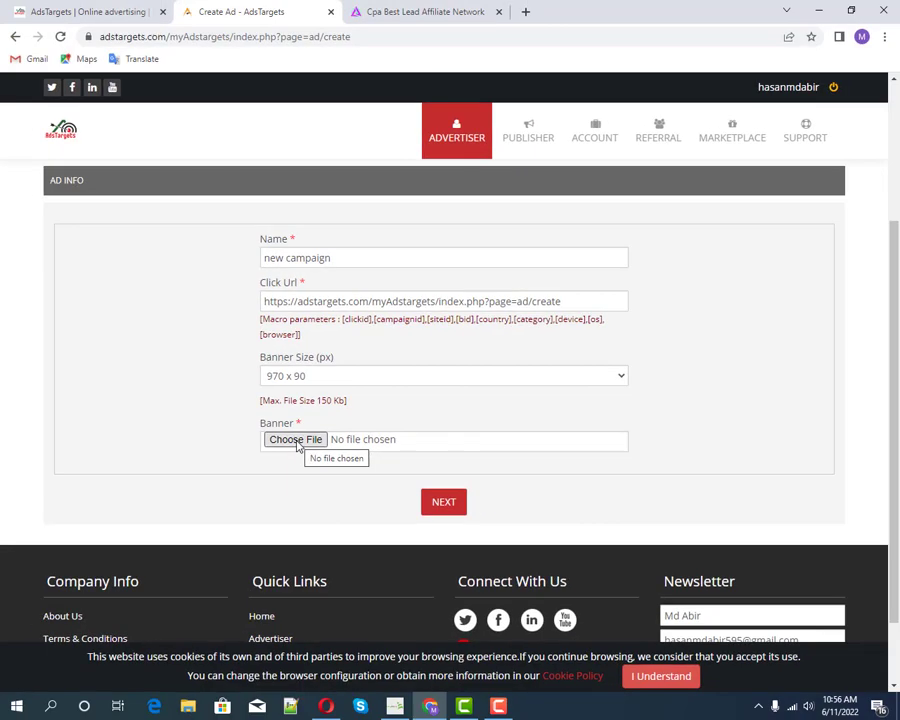
# Attach gg.jpg from the Pictures folder as the banner and submit the ad info to reach the Locations step
pyautogui.click(297, 442)
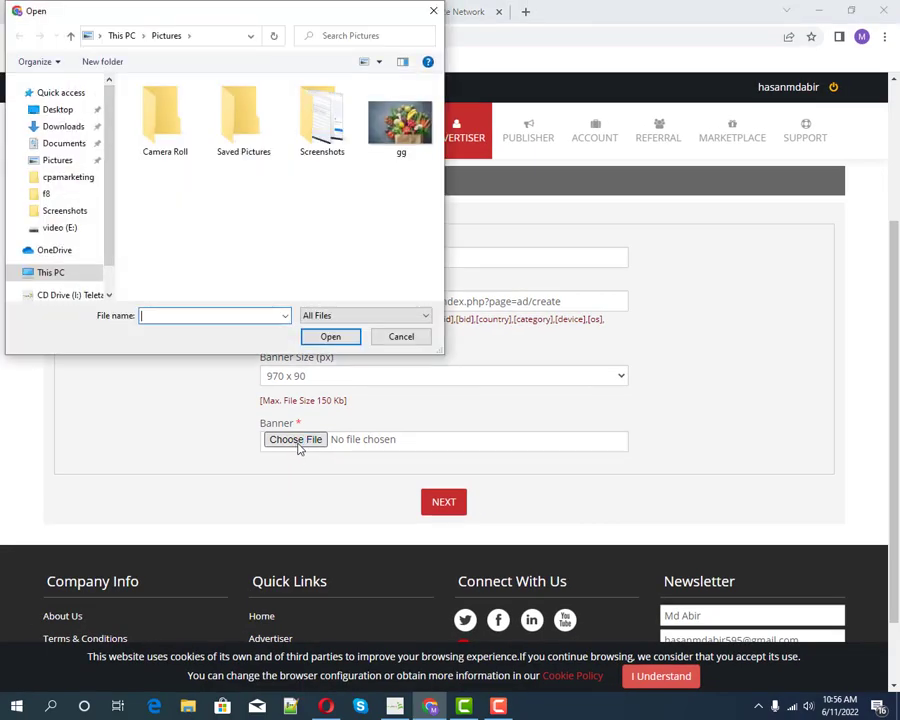
pyautogui.click(407, 145)
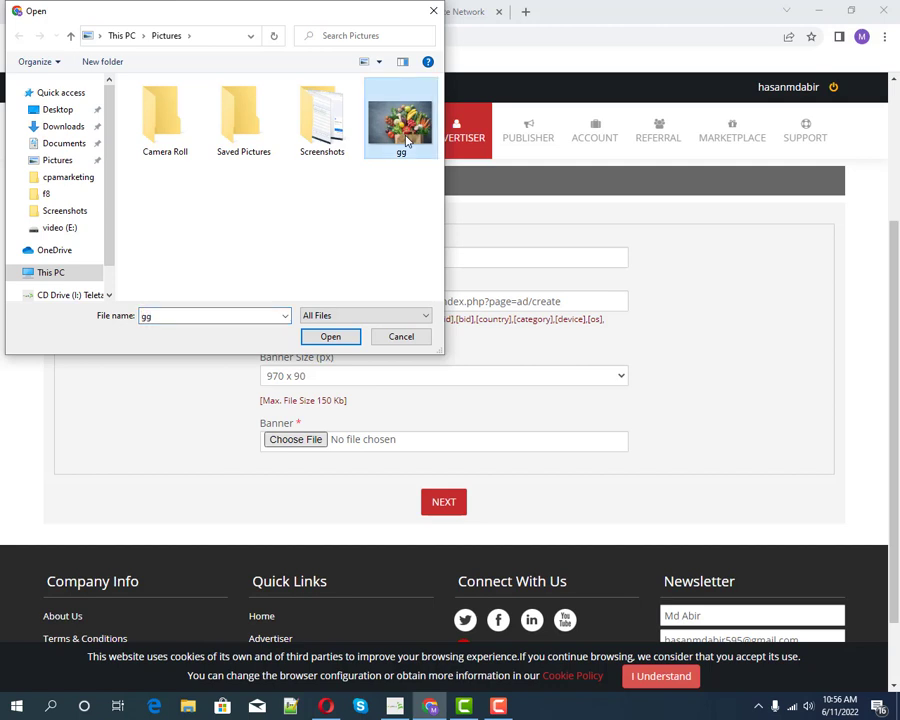
pyautogui.click(333, 336)
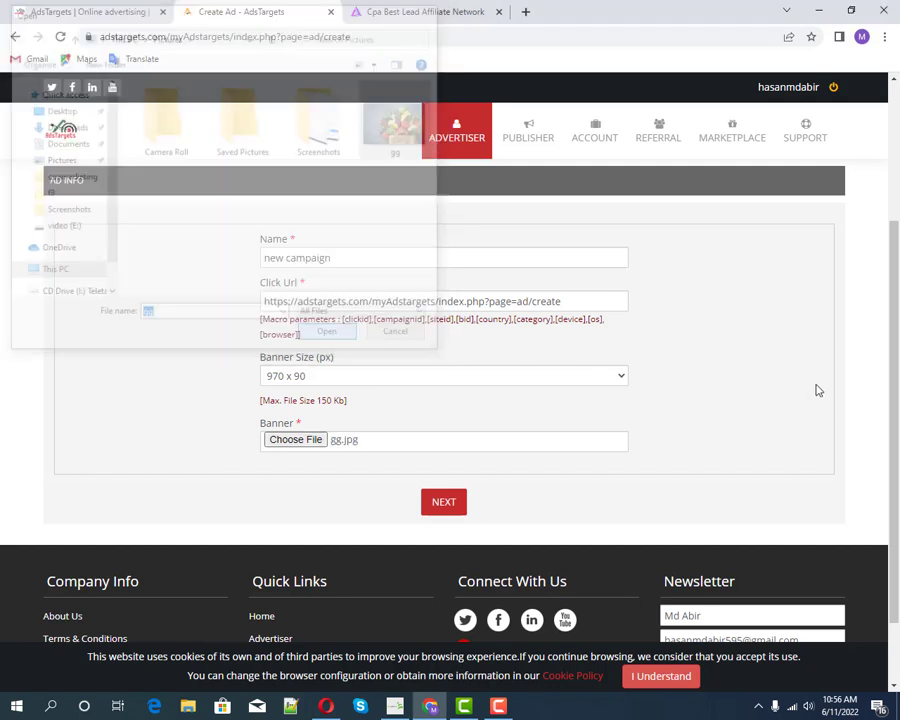
pyautogui.click(458, 511)
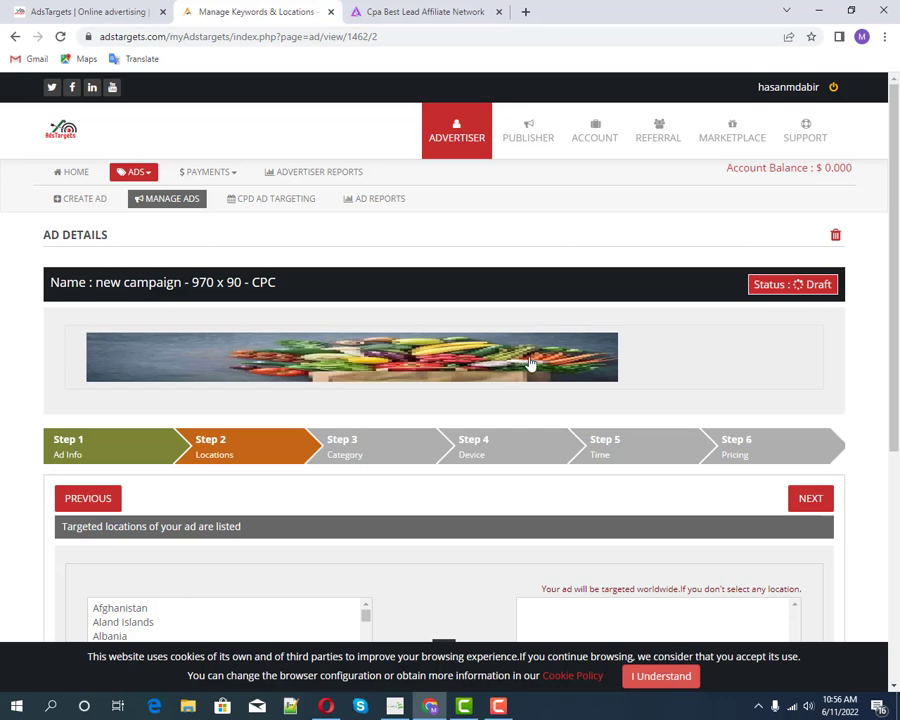
# Find the United States in the country list and add it to the ad's targeted locations
pyautogui.scroll(-1, 528, 364)
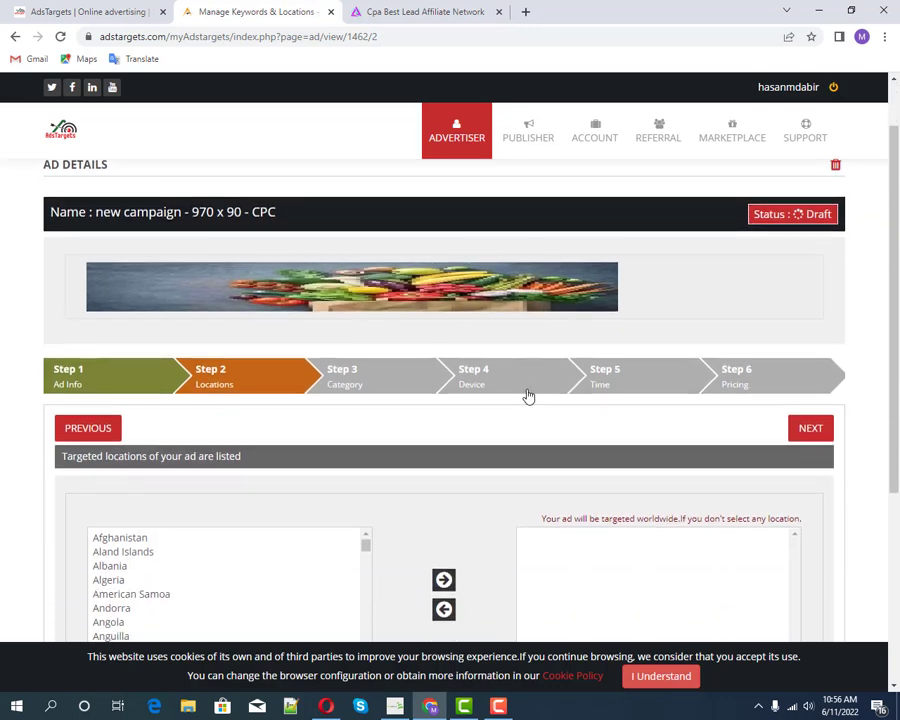
pyautogui.scroll(-1, 486, 396)
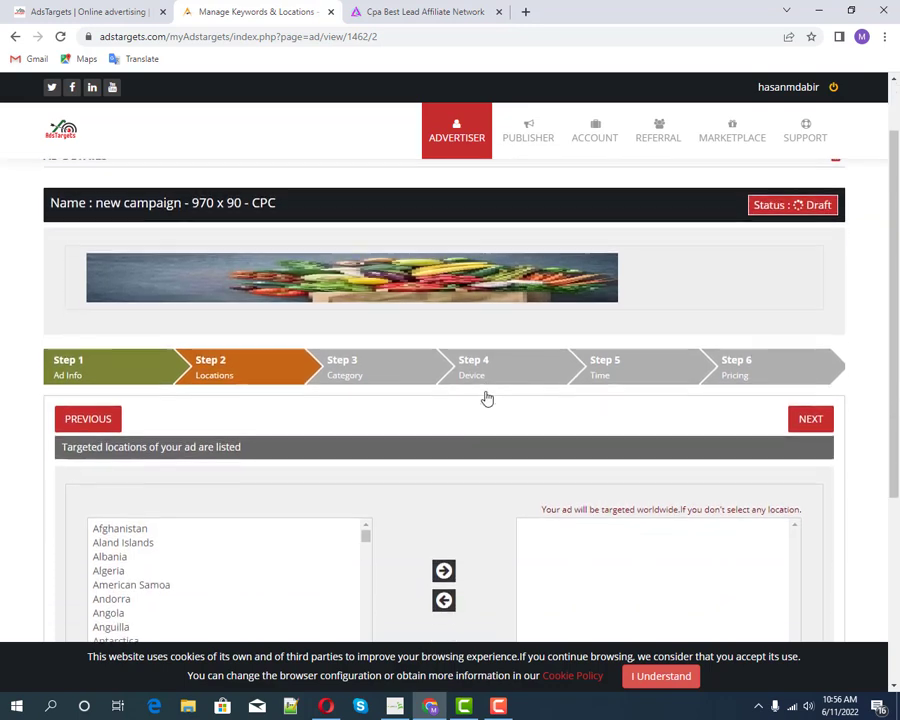
pyautogui.scroll(-2, 428, 332)
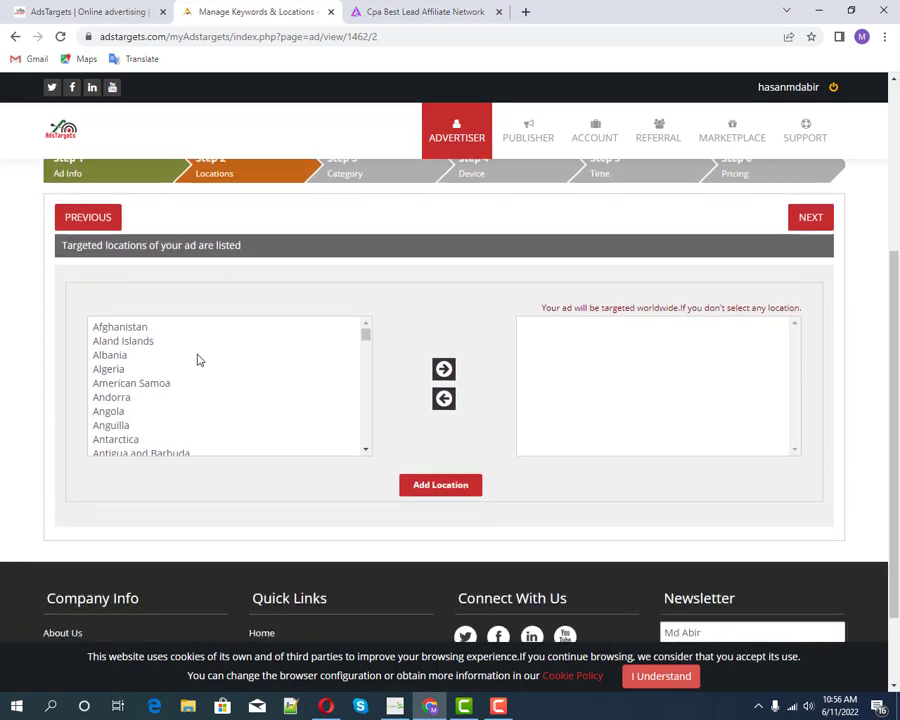
pyautogui.scroll(-2, 224, 377)
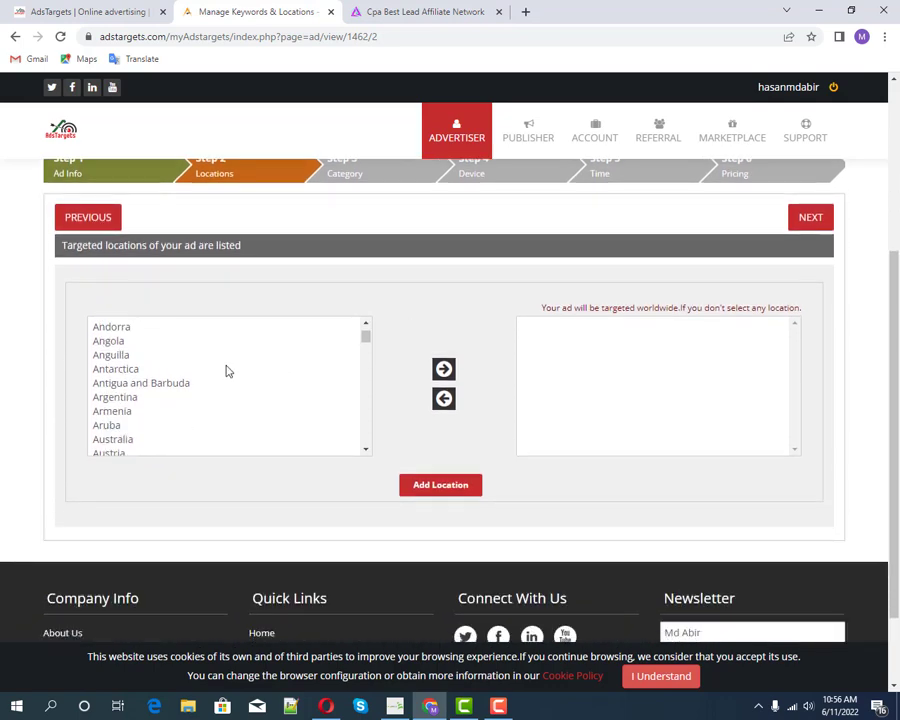
pyautogui.scroll(-8, 228, 373)
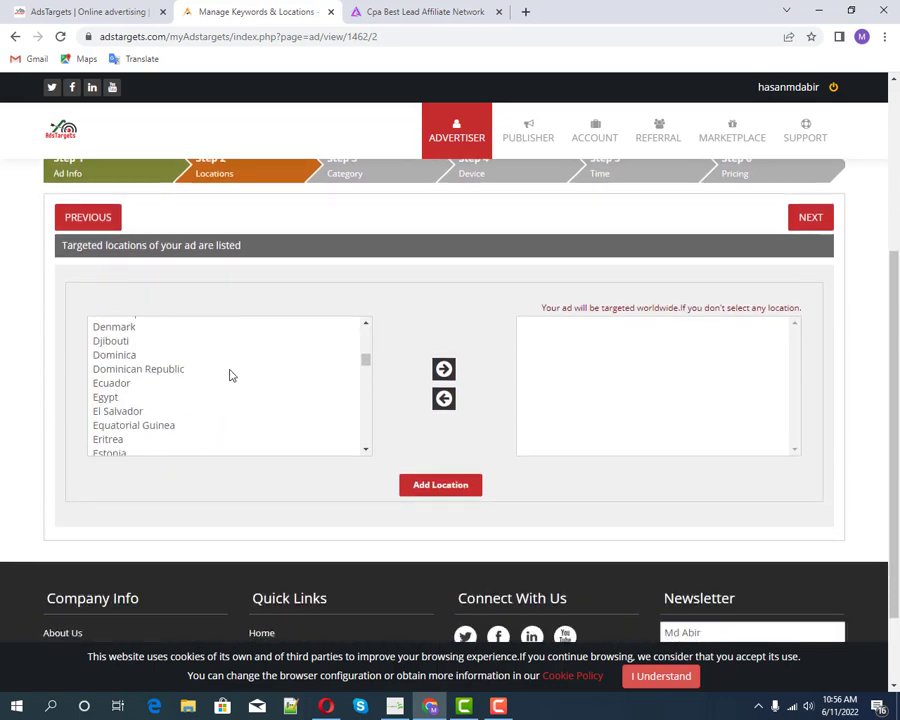
pyautogui.scroll(-10, 229, 375)
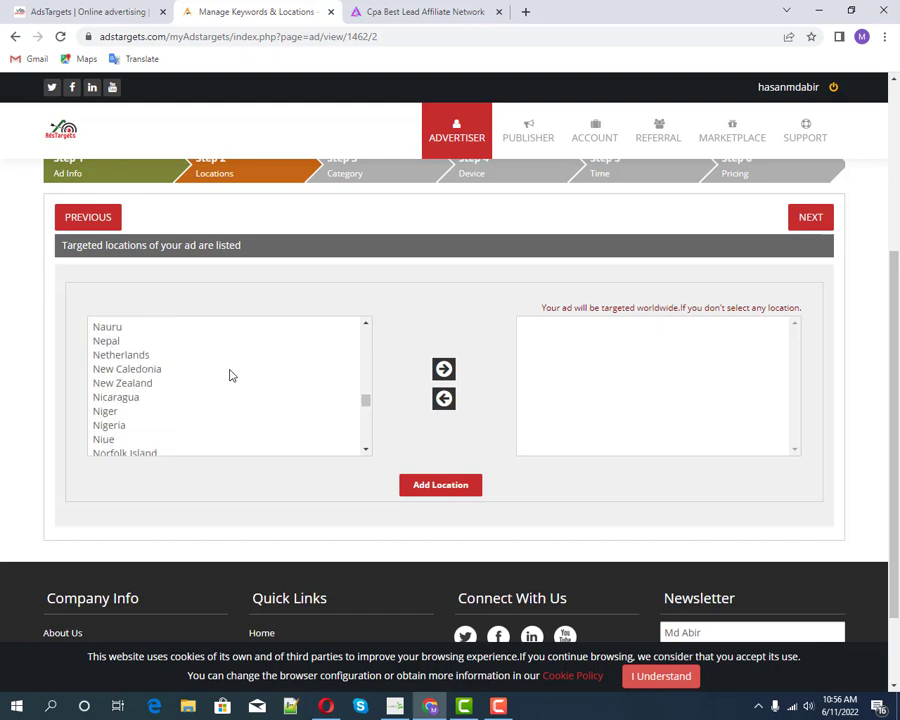
pyautogui.scroll(-10, 229, 375)
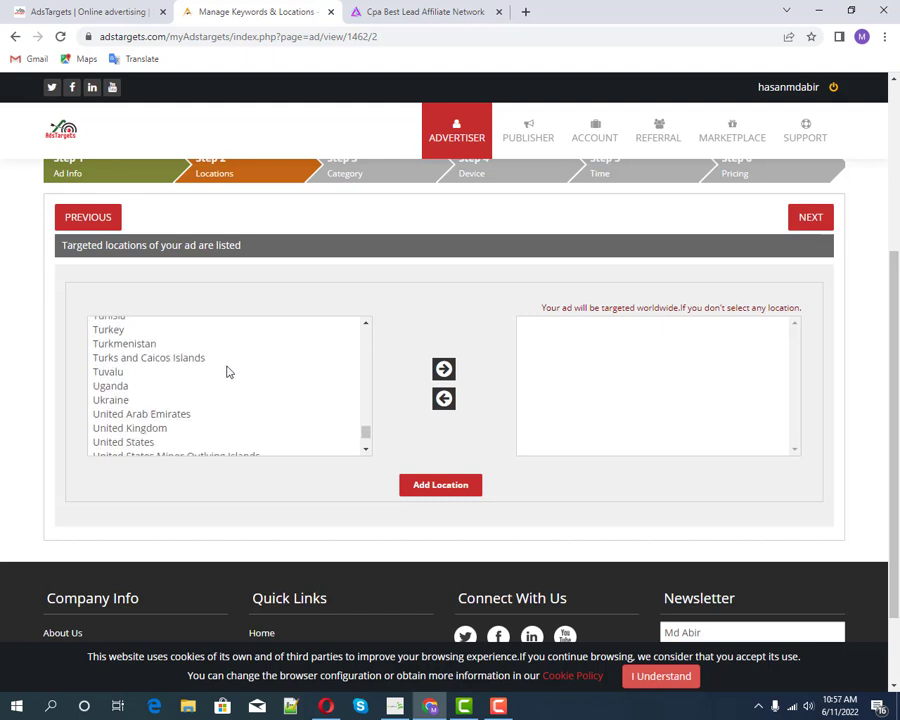
pyautogui.scroll(-3, 225, 368)
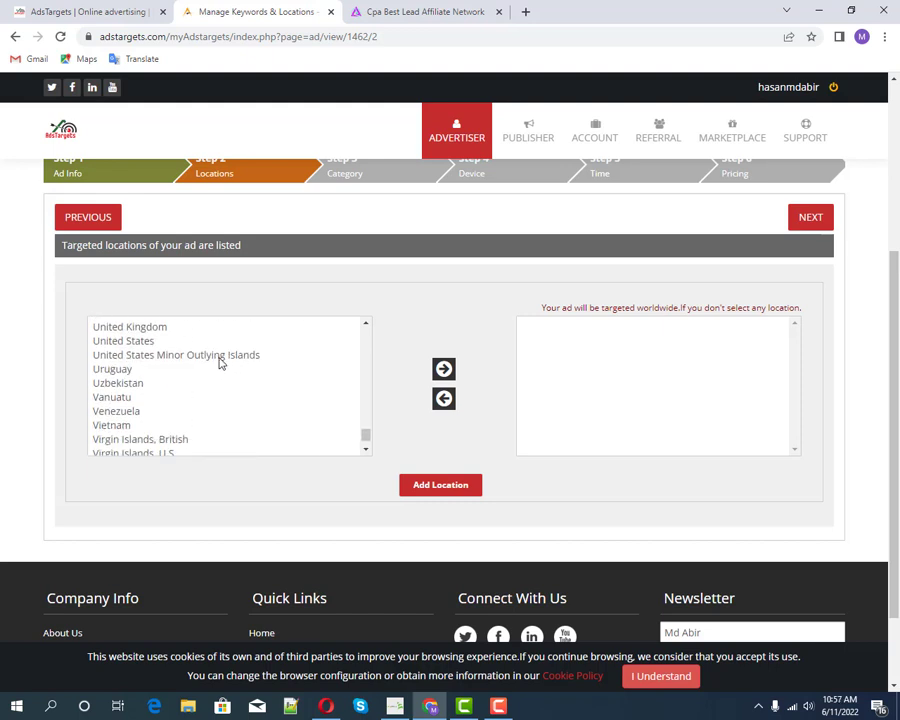
pyautogui.click(120, 341)
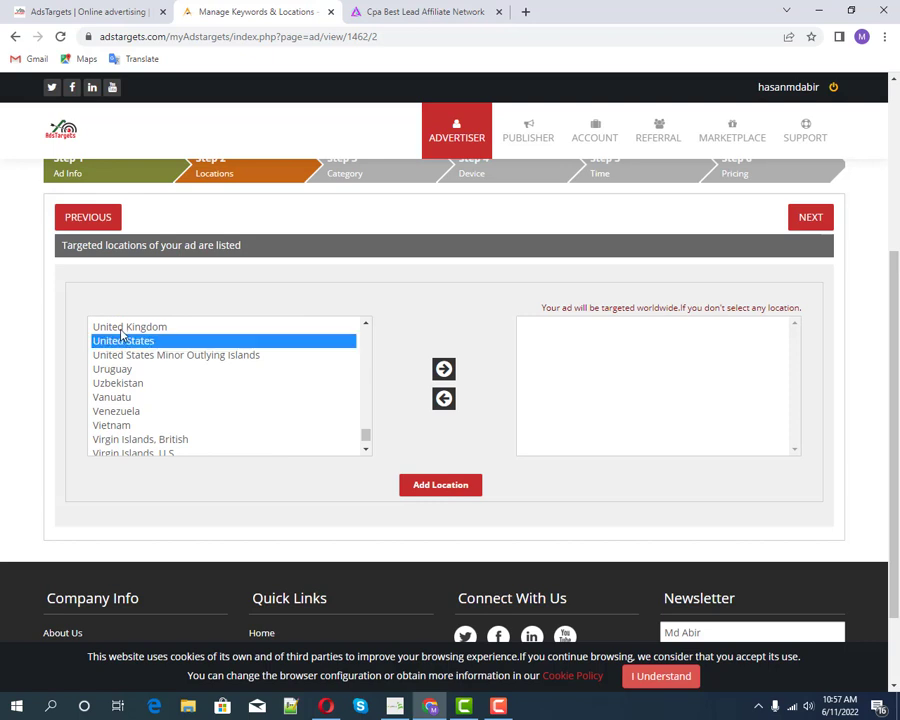
pyautogui.click(117, 327)
pyautogui.click(127, 345)
pyautogui.click(446, 373)
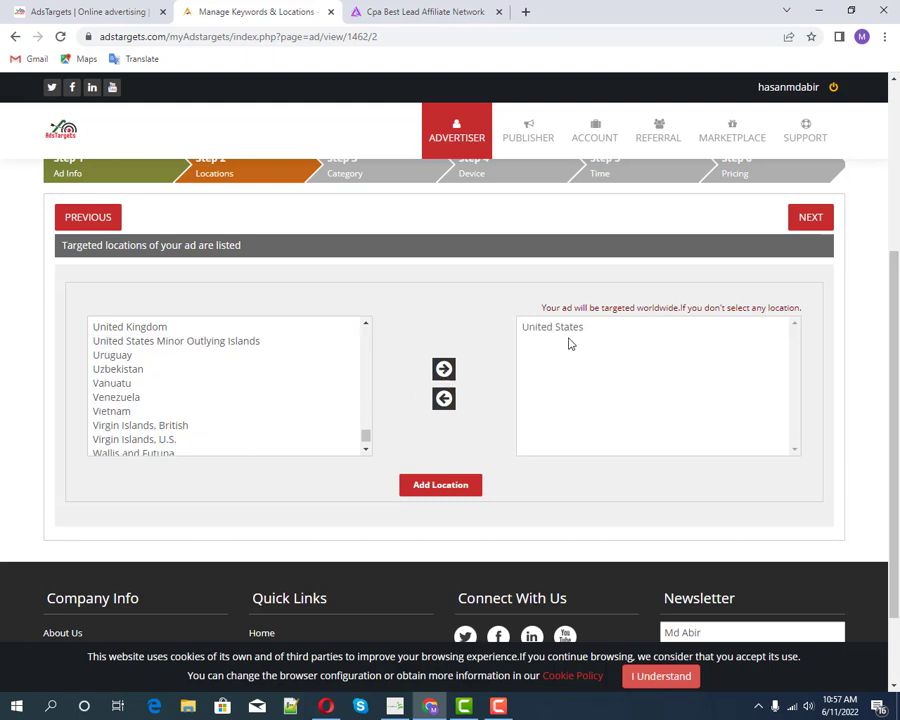
# Add the United Kingdom to the targeted locations as well and save the location targeting
pyautogui.click(116, 330)
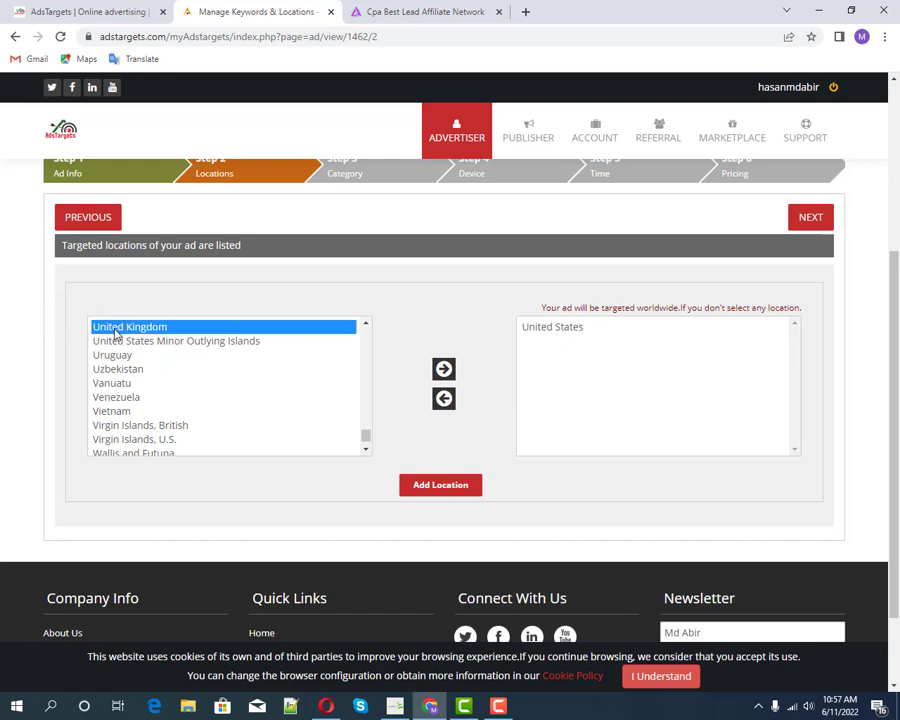
pyautogui.click(444, 370)
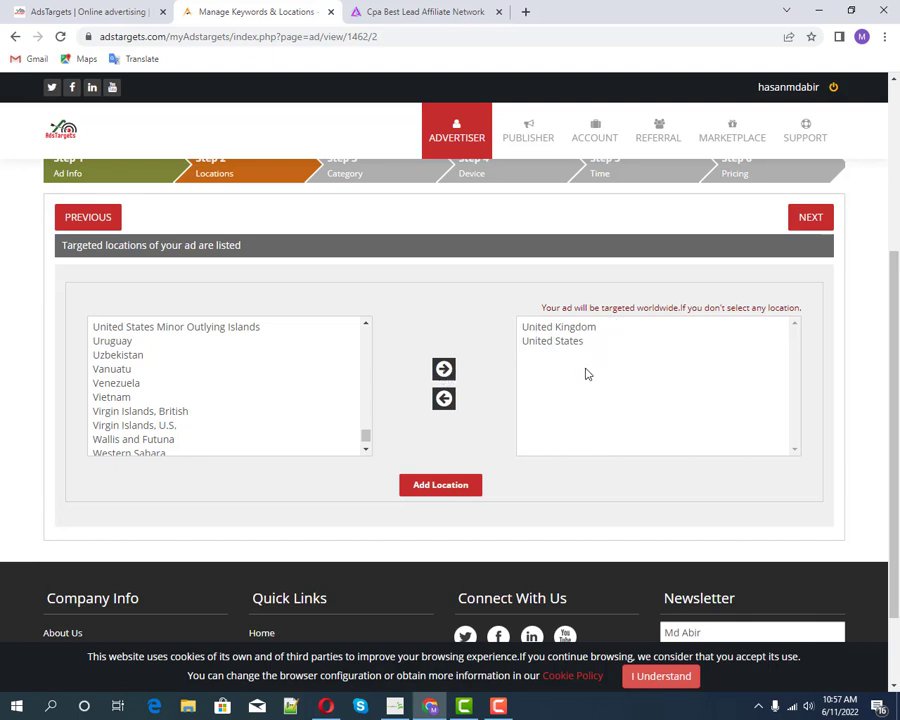
pyautogui.click(436, 489)
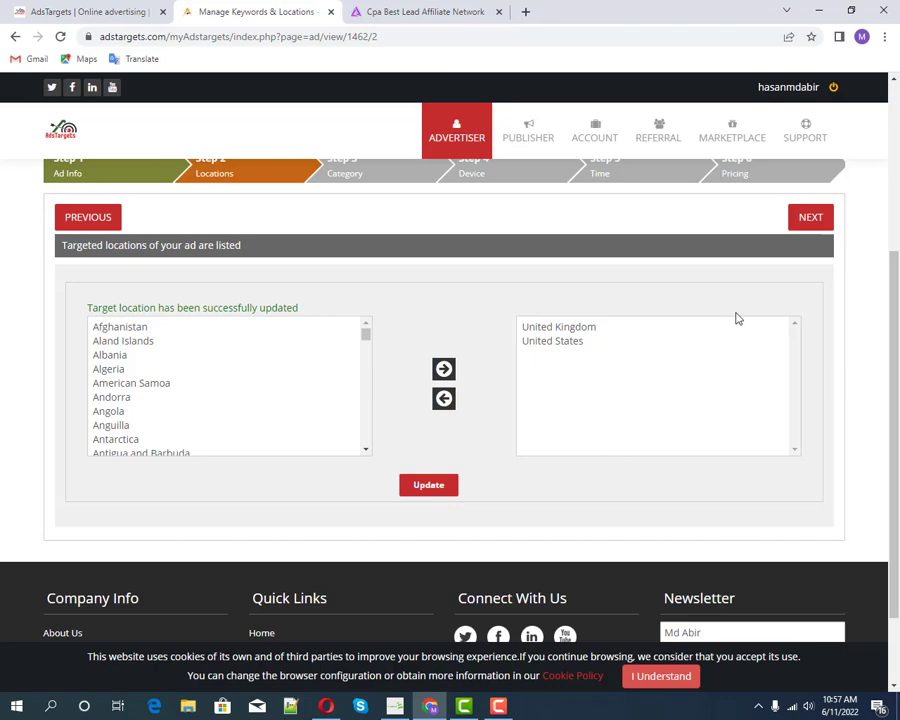
# Proceed to the Category step and save Beauty & Fitness as the only targeted category
pyautogui.scroll(3, 838, 367)
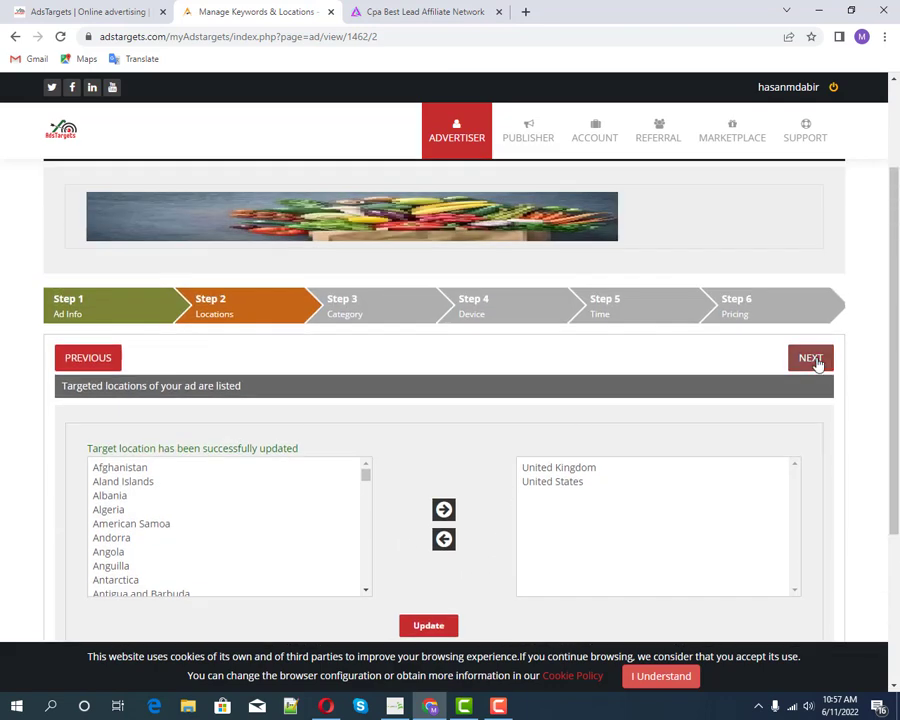
pyautogui.click(812, 360)
pyautogui.scroll(-3, 476, 428)
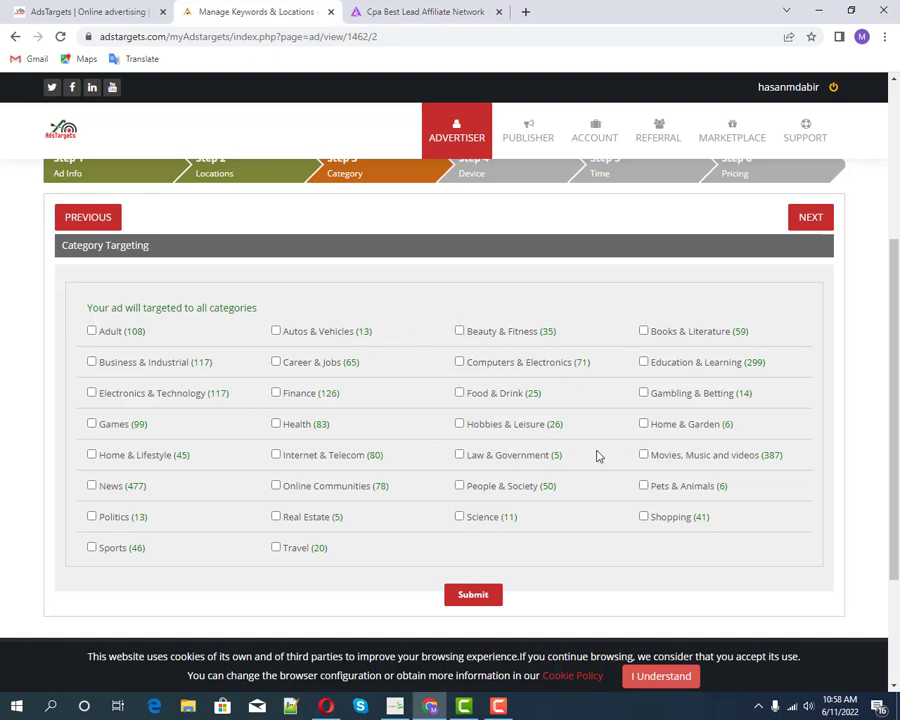
pyautogui.click(460, 331)
pyautogui.click(808, 222)
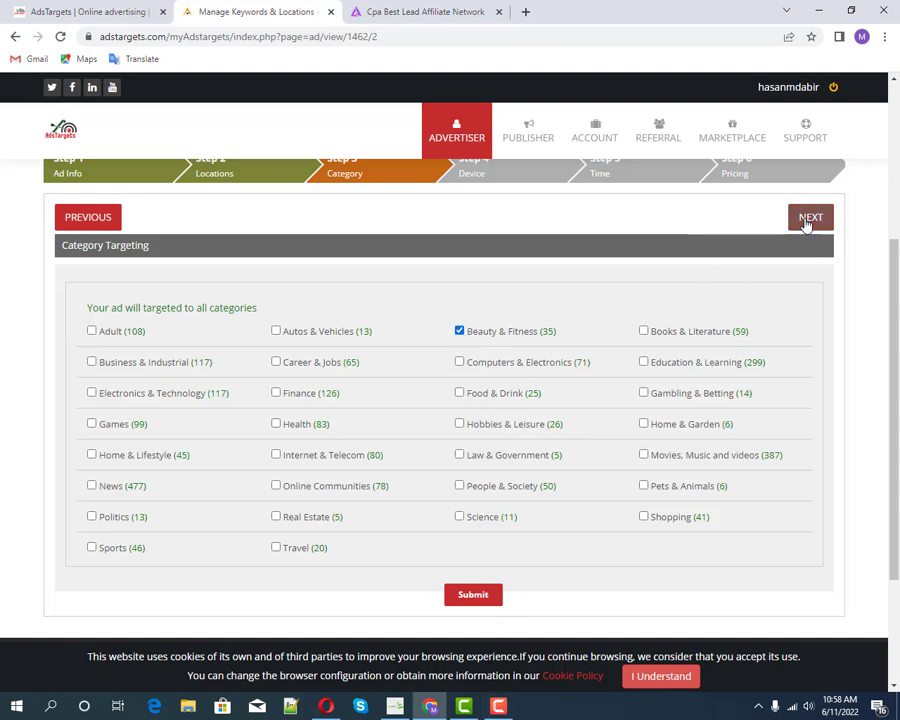
pyautogui.click(460, 604)
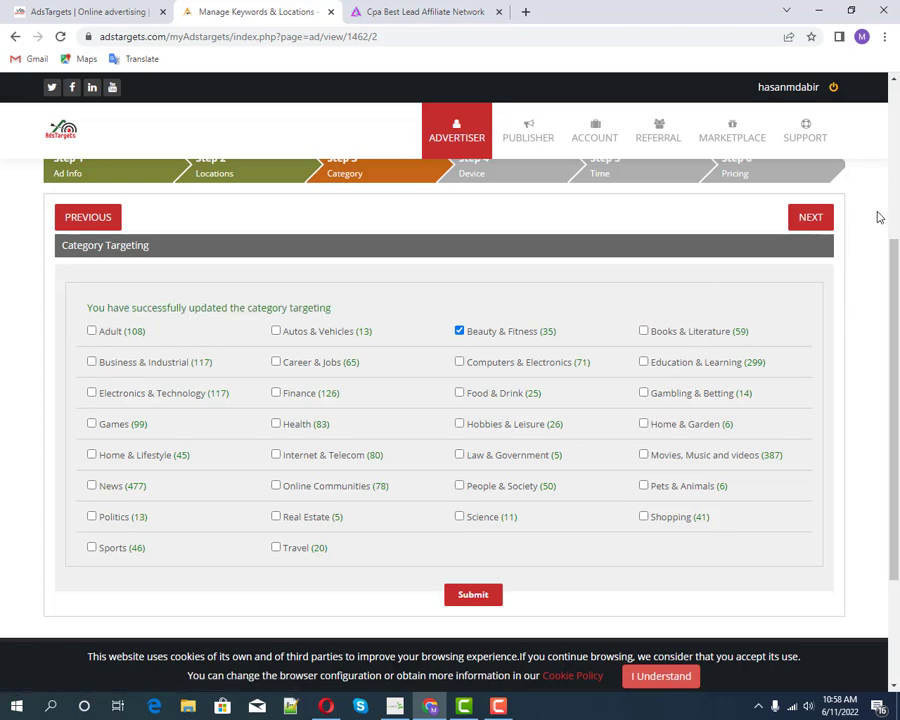
# Save the device targeting with All Devices selected and proceed to the Time step
pyautogui.click(812, 219)
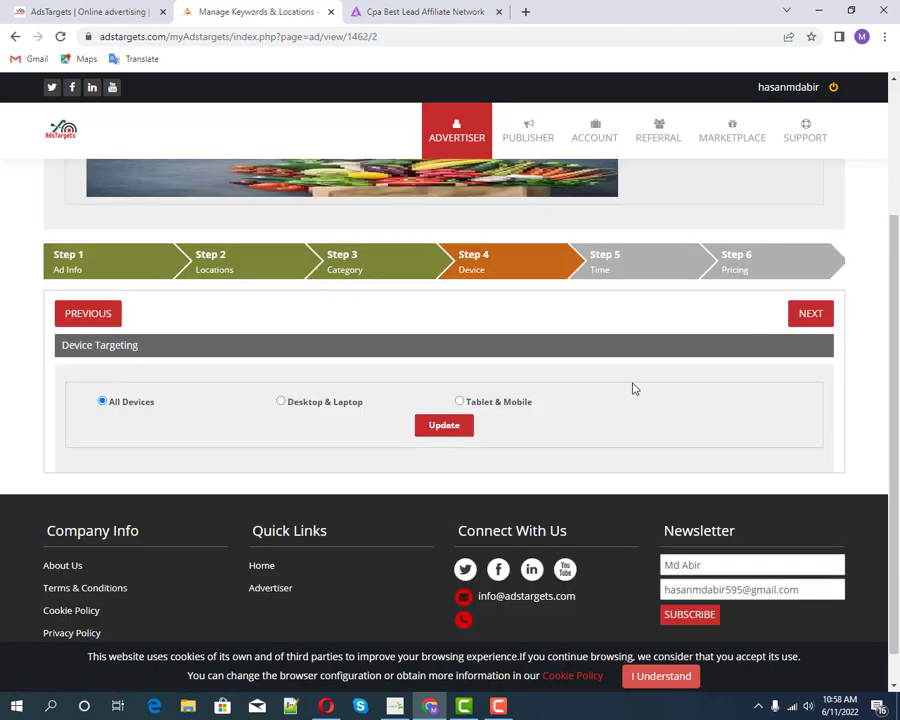
pyautogui.scroll(-1, 630, 386)
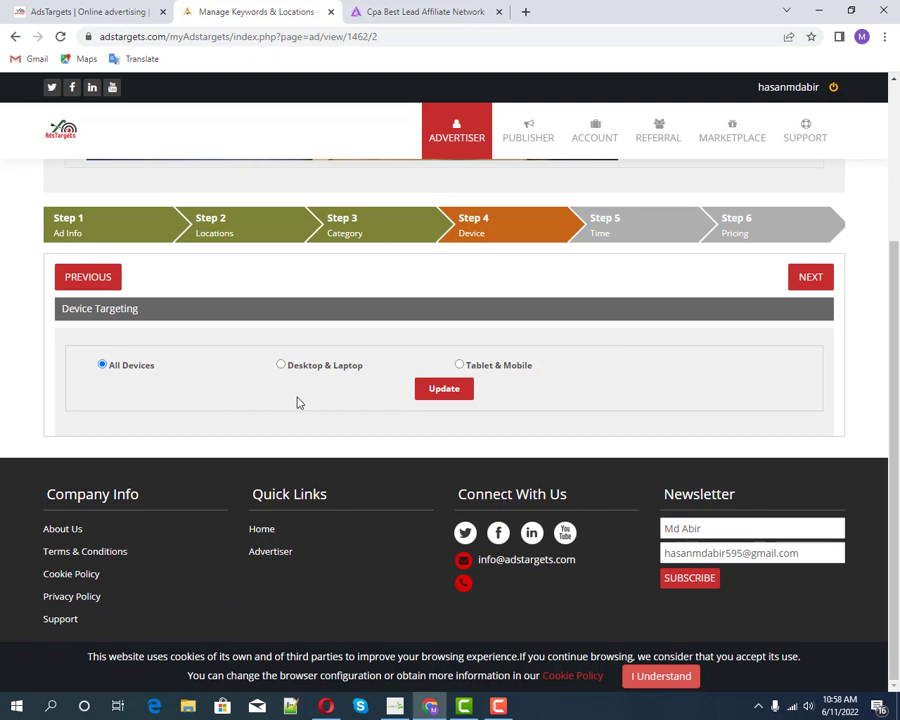
pyautogui.click(443, 392)
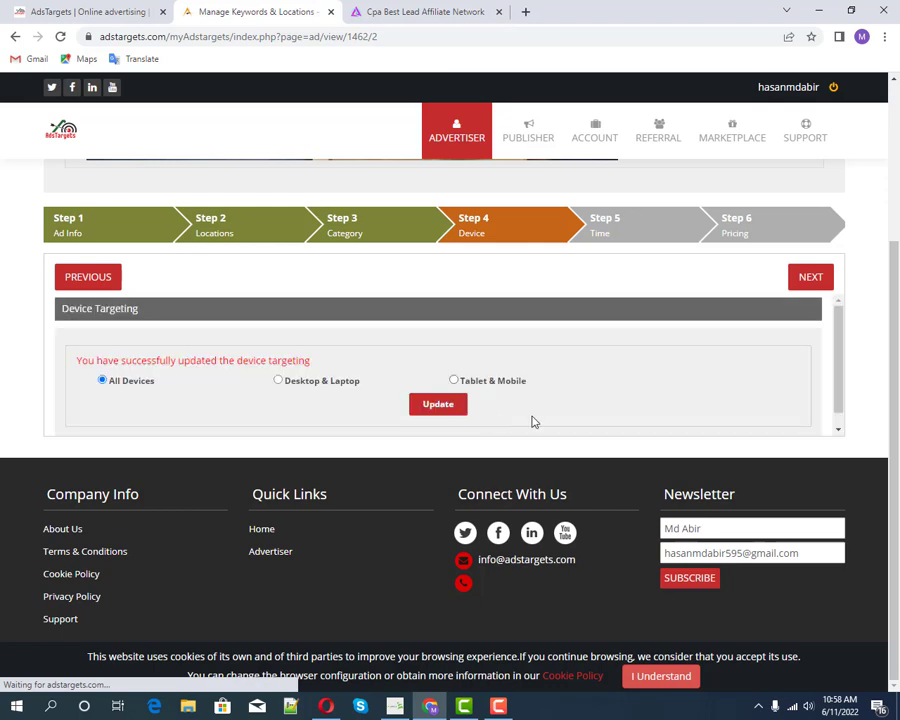
pyautogui.click(810, 278)
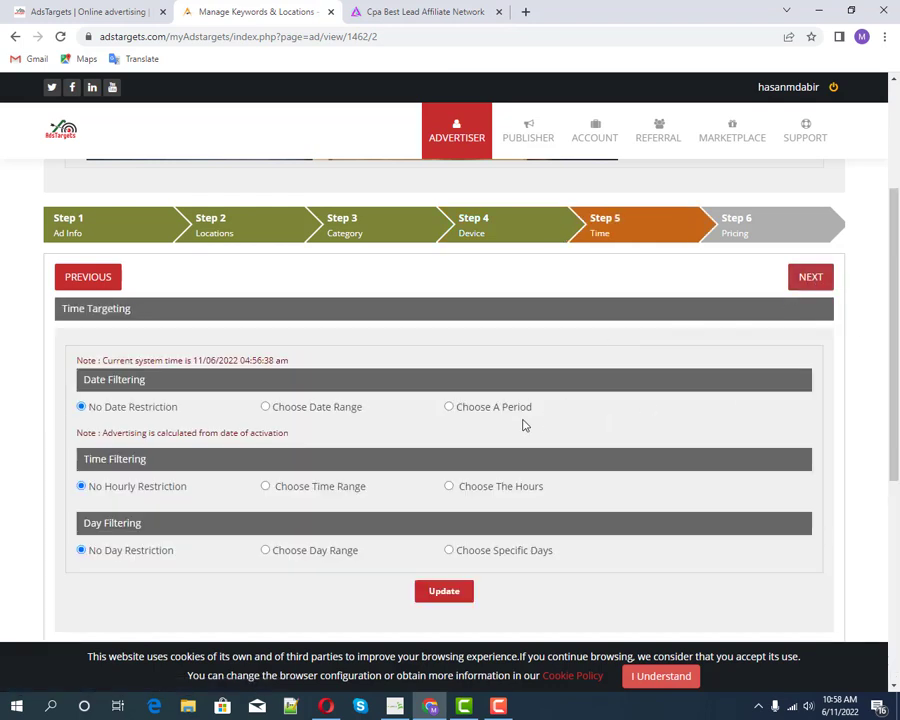
# Save the time targeting with no date, hourly or day restriction and proceed to the Pricing step
pyautogui.scroll(-1, 520, 422)
pyautogui.scroll(1, 546, 428)
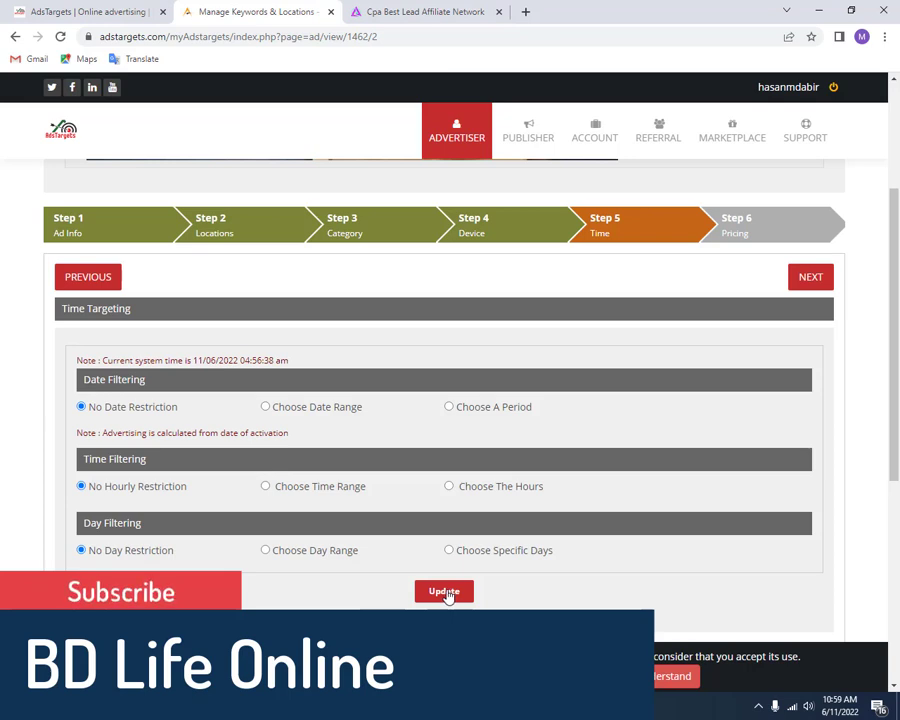
pyautogui.click(445, 592)
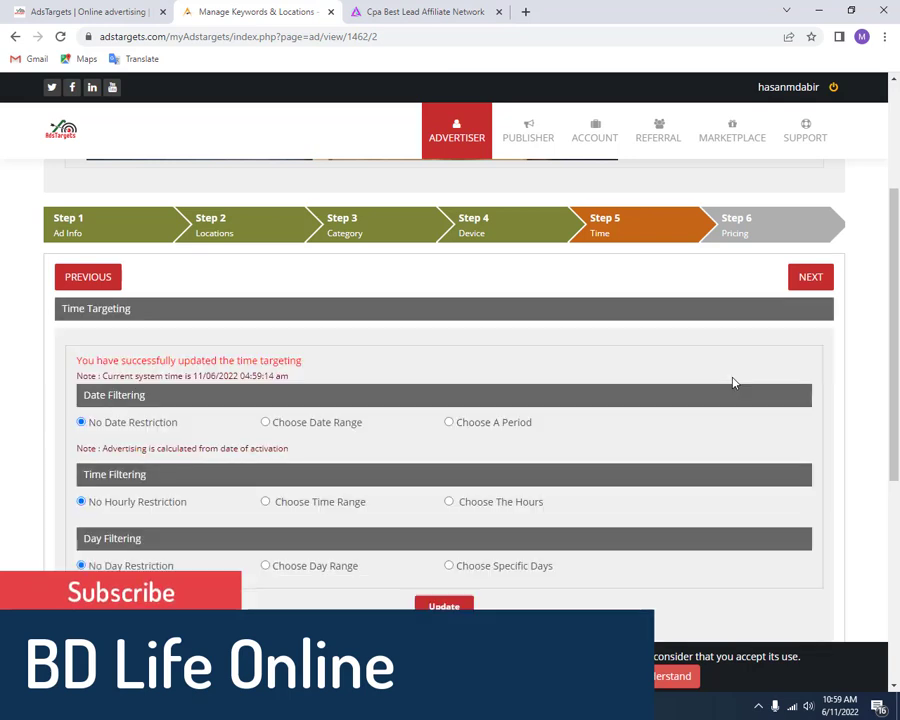
pyautogui.click(810, 279)
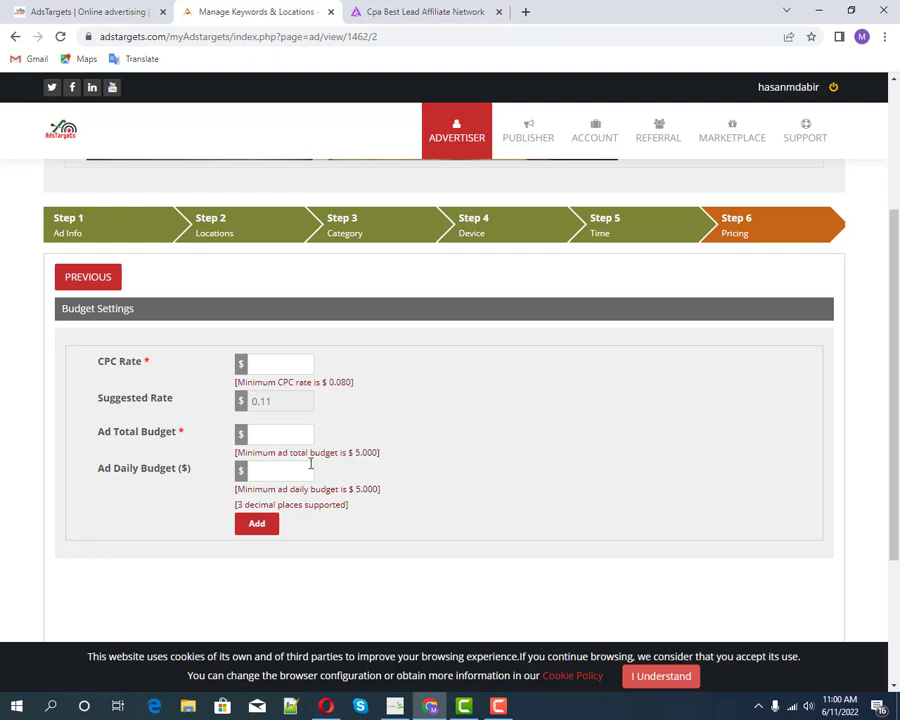
# Copy the stated minimum CPC rate of 0.080 and enter it as the ad's CPC rate
pyautogui.moveTo(330, 380); pyautogui.dragTo(350, 380)
pyautogui.hotkey('ctrl', 'c')
pyautogui.rightClick(350, 381)
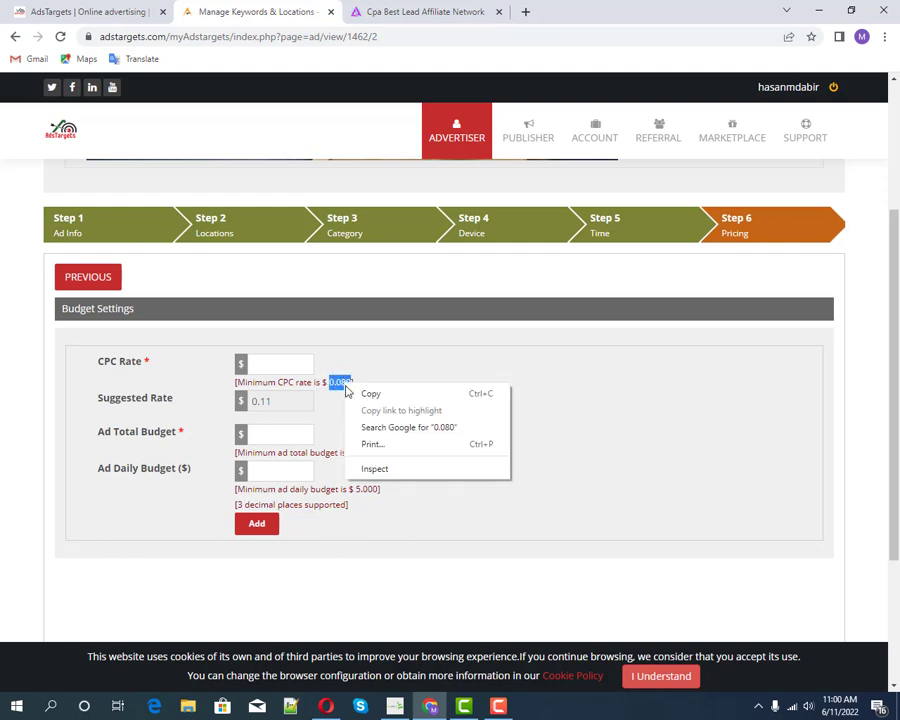
pyautogui.click(362, 392)
pyautogui.click(294, 366)
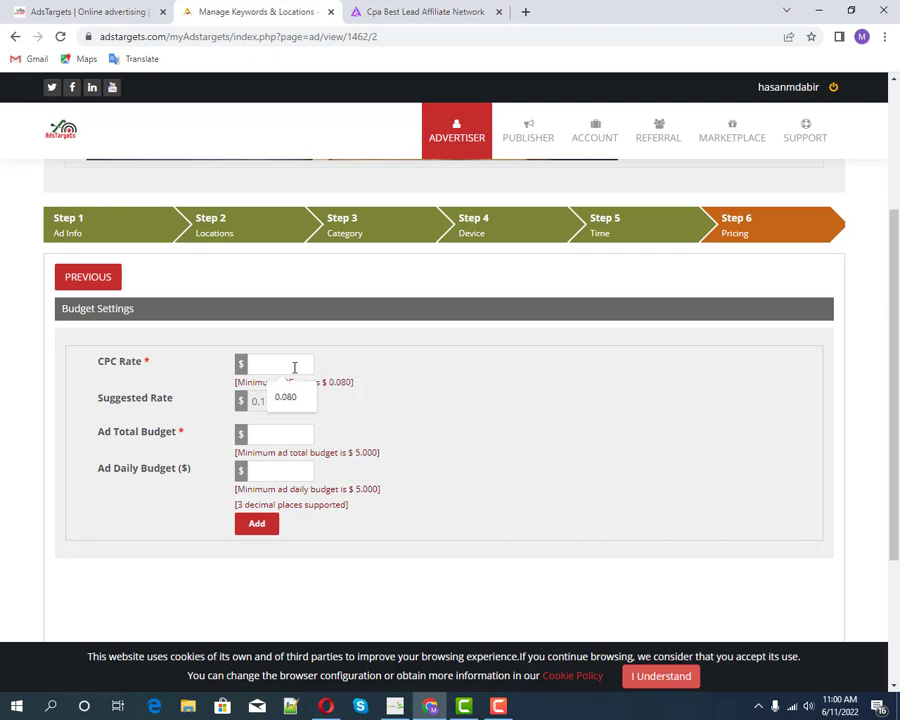
pyautogui.hotkey('ctrl', 'v')
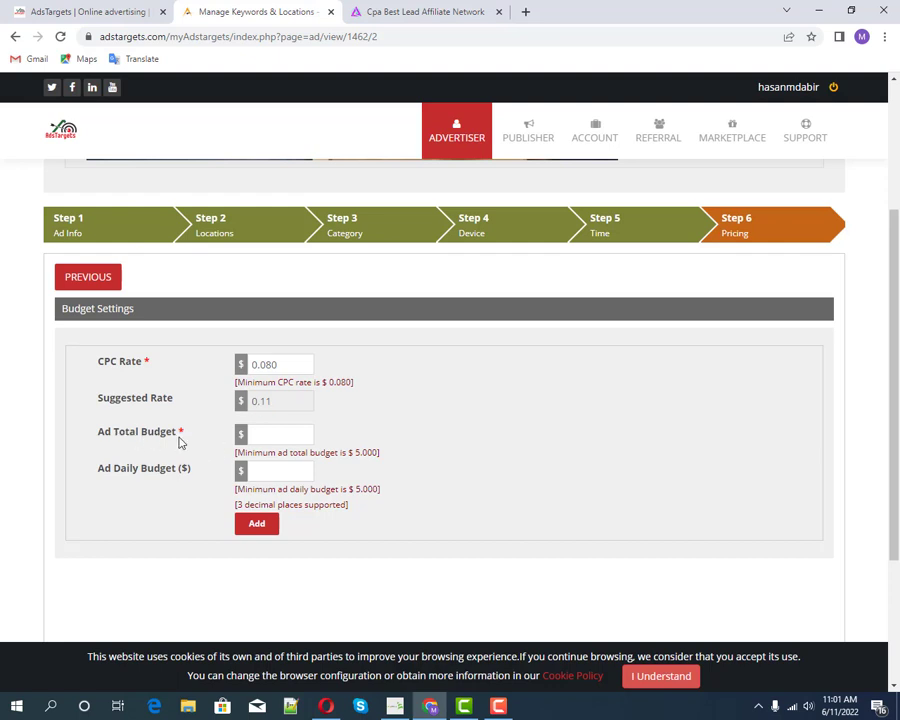
# Set the ad's total budget to $30 and its daily budget to $5, and submit the budget settings
pyautogui.click(273, 437)
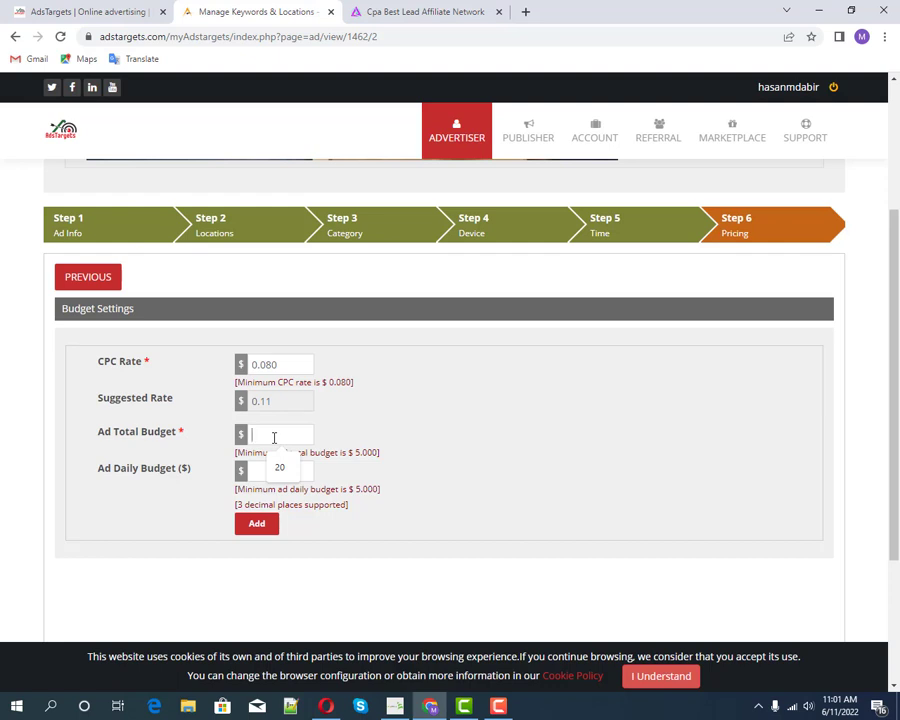
pyautogui.write('30')
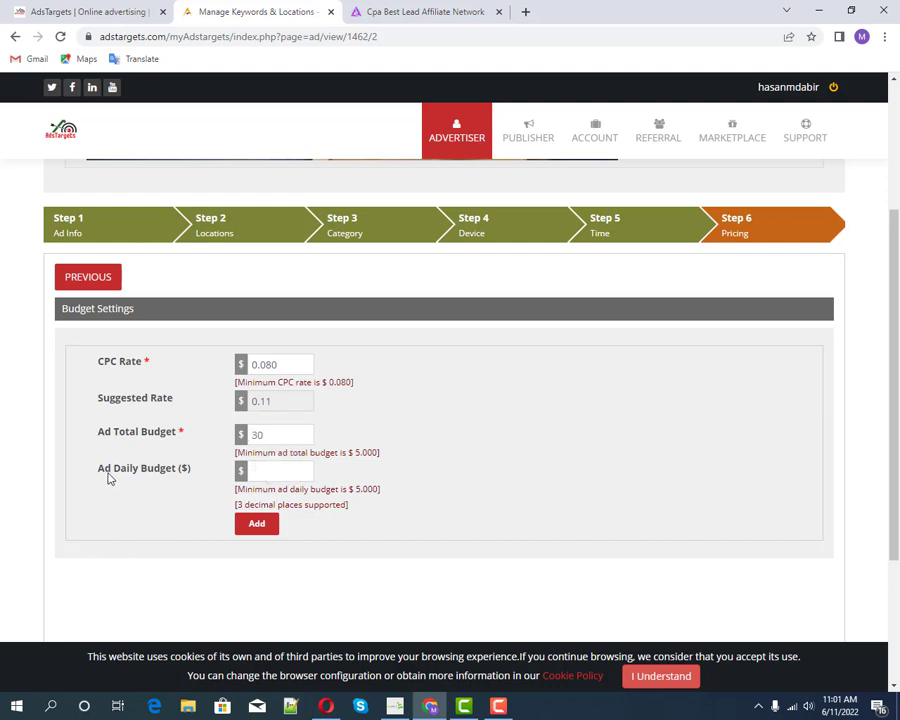
pyautogui.click(272, 471)
pyautogui.write('5')
pyautogui.click(257, 526)
# Leave the ad details and go to the advertiser home page
pyautogui.scroll(2, 366, 508)
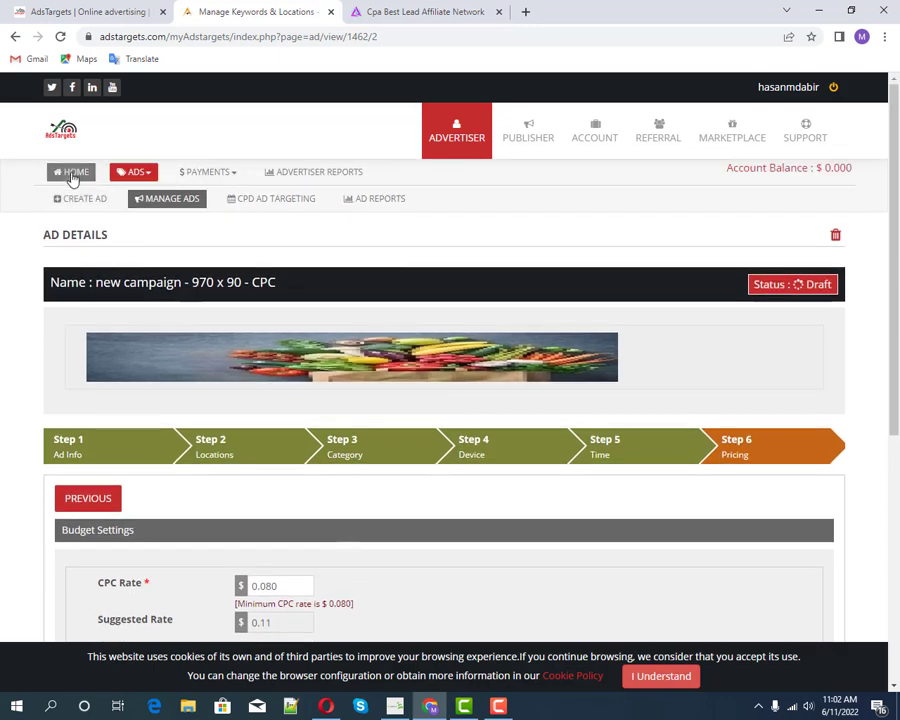
pyautogui.click(72, 177)
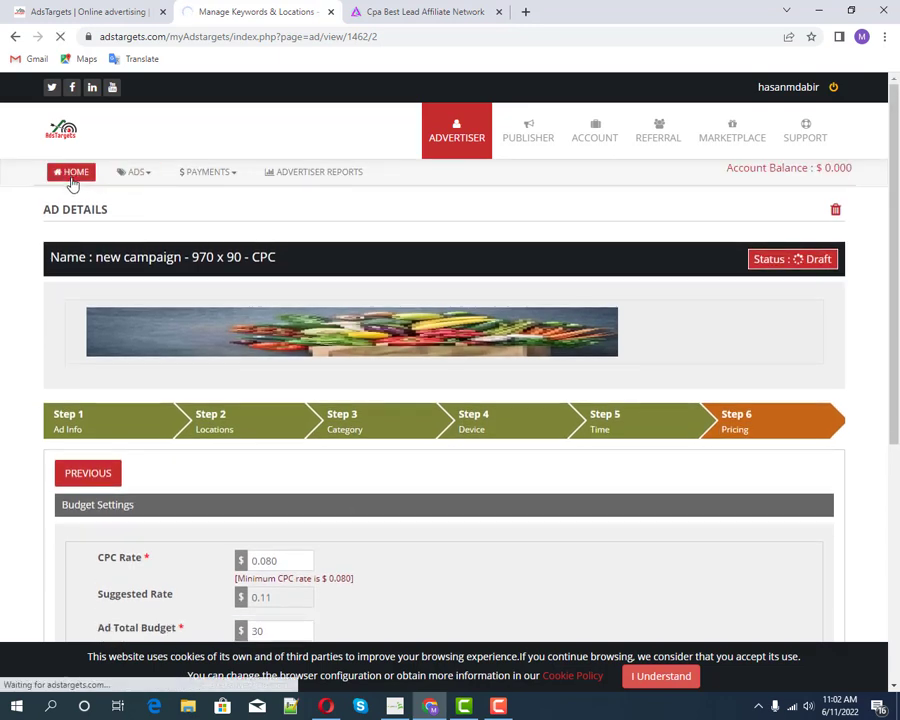